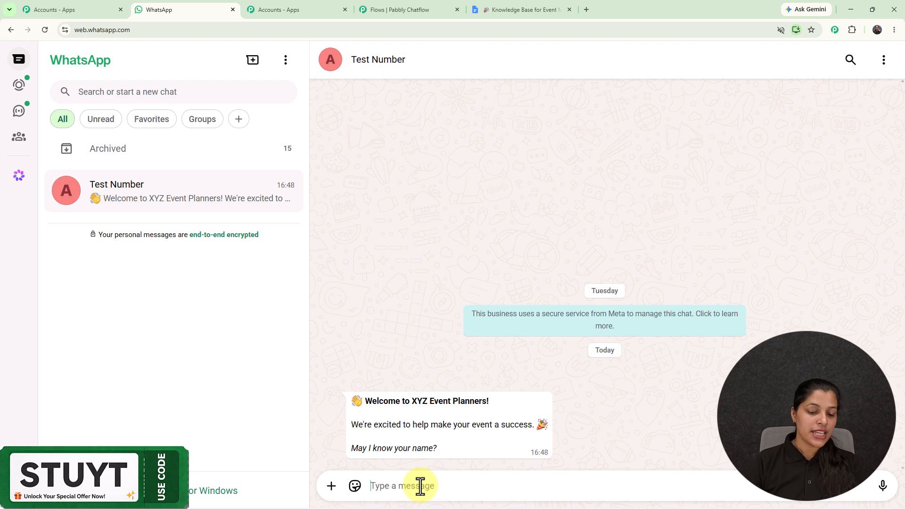
- Reply to the chatbot's name question in the Test Number chat with "Demo User"
text(De)
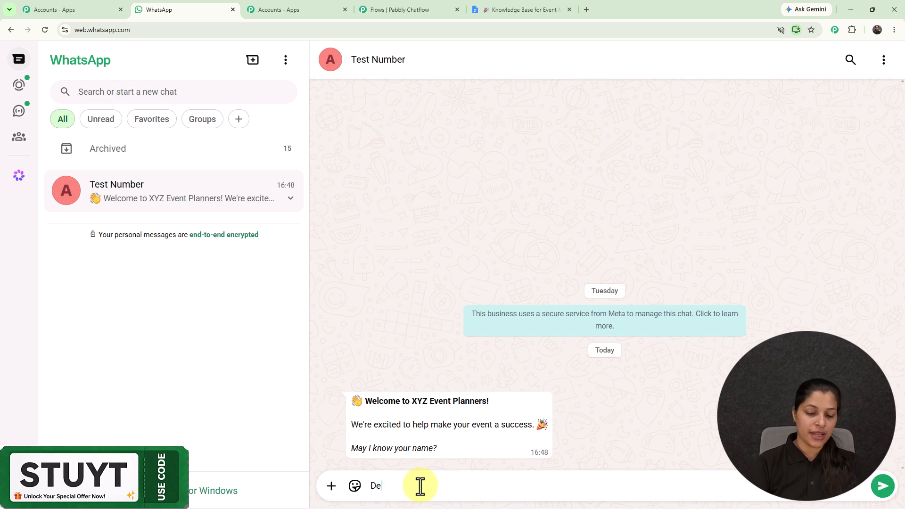
text(mo User)
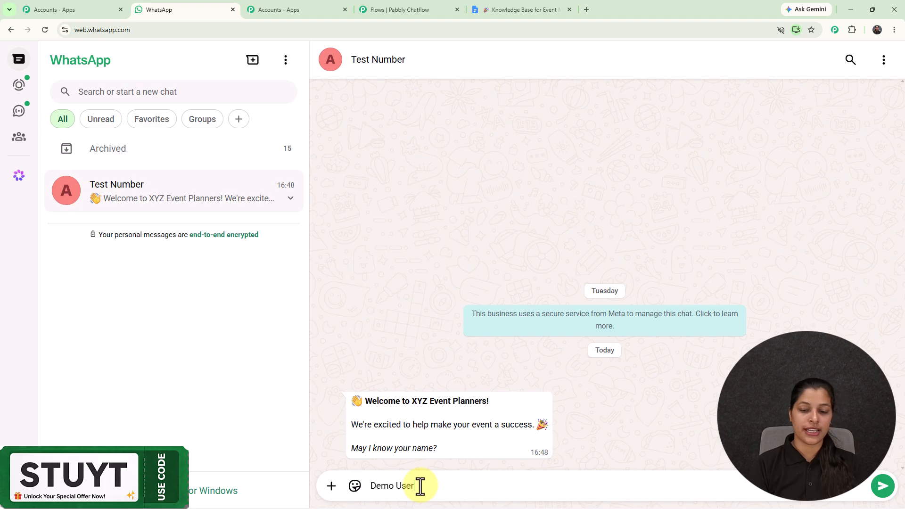
key(Return)
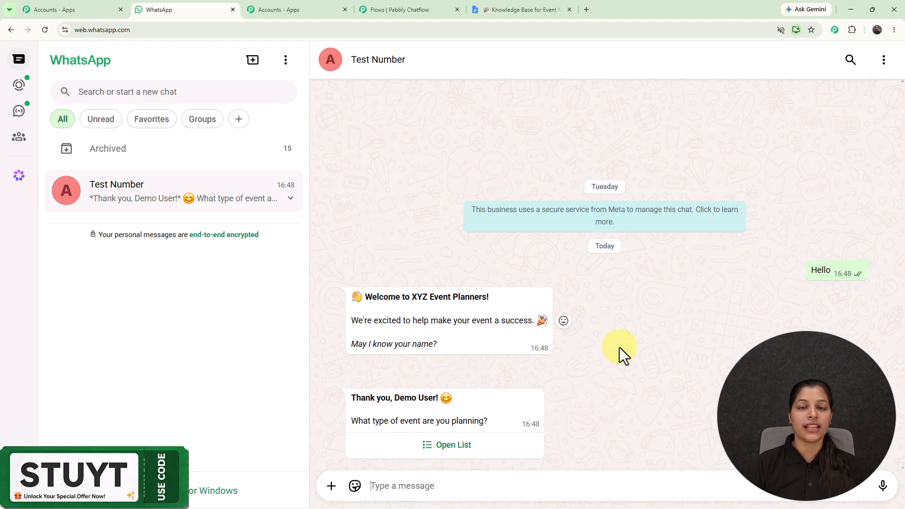
- Choose Wedding from the chatbot's event type list and send the selection
click(451, 444)
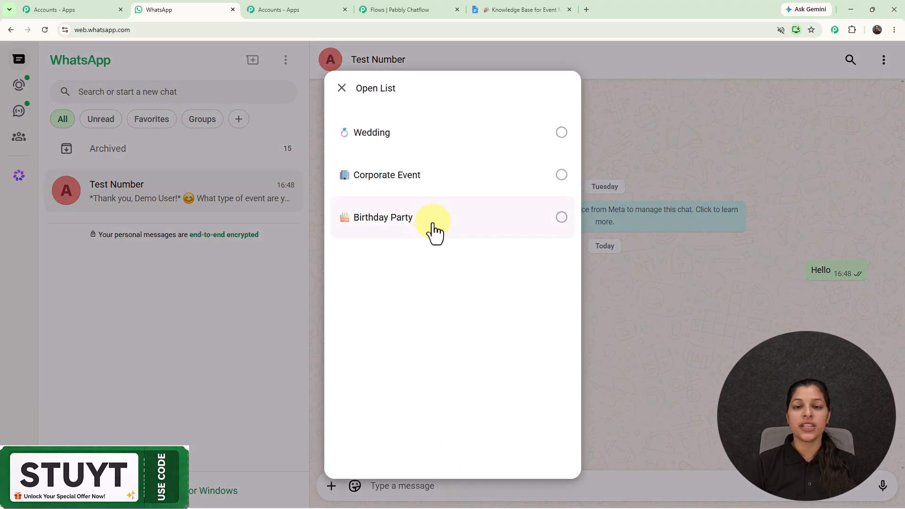
click(419, 149)
click(542, 445)
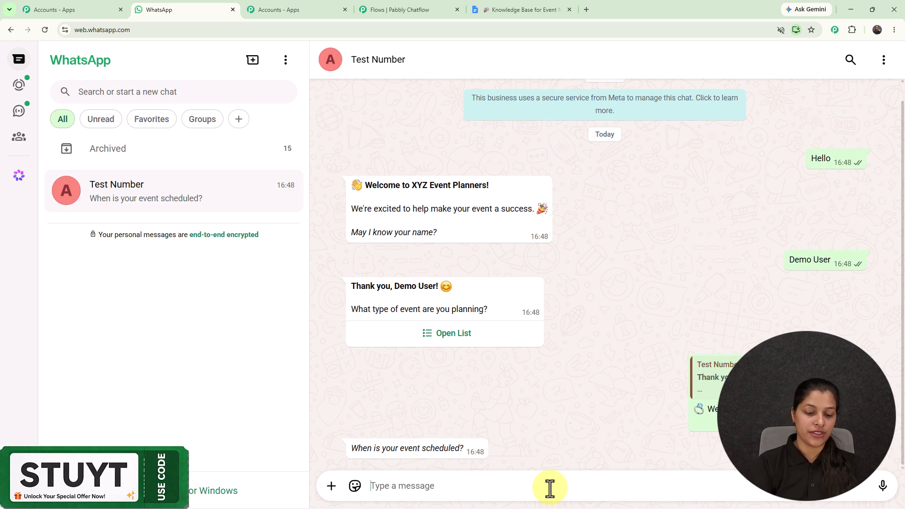
- Send 24-06-2026 as the event date and choose Planning Help as the way to proceed
text(24)
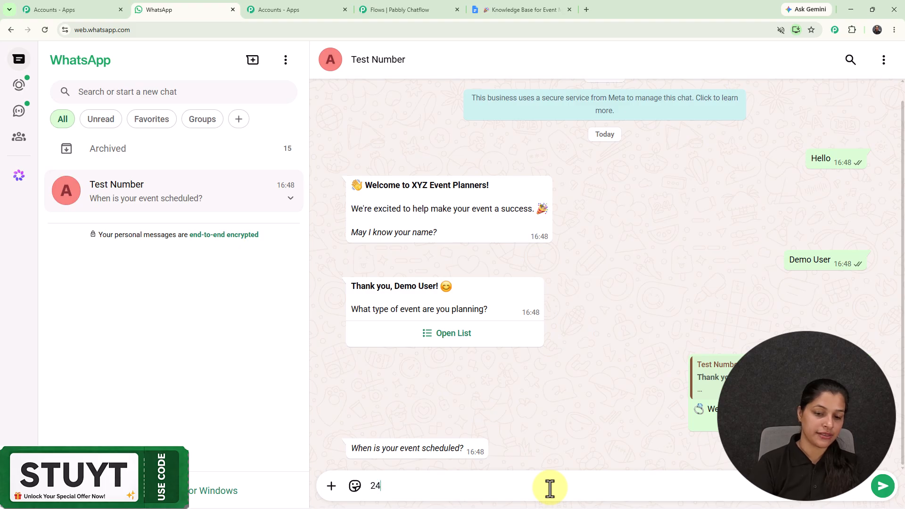
text(-06-2026)
key(Return)
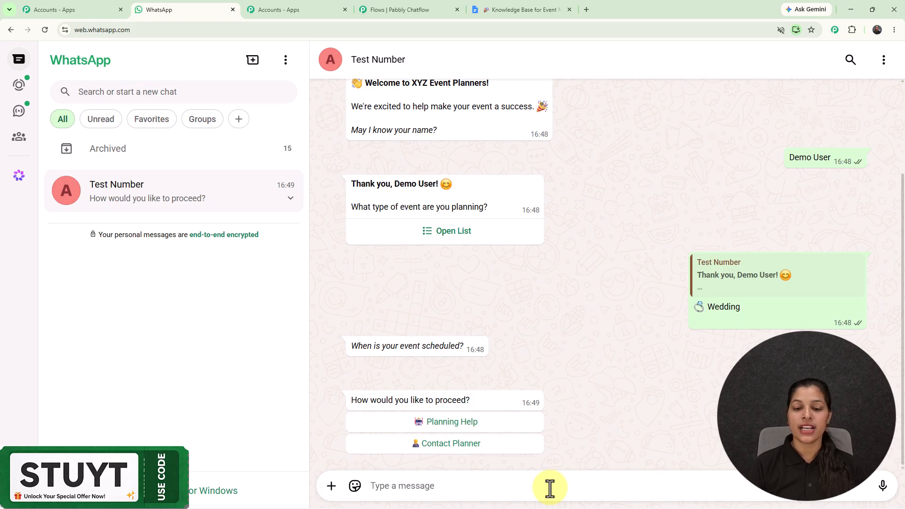
click(480, 426)
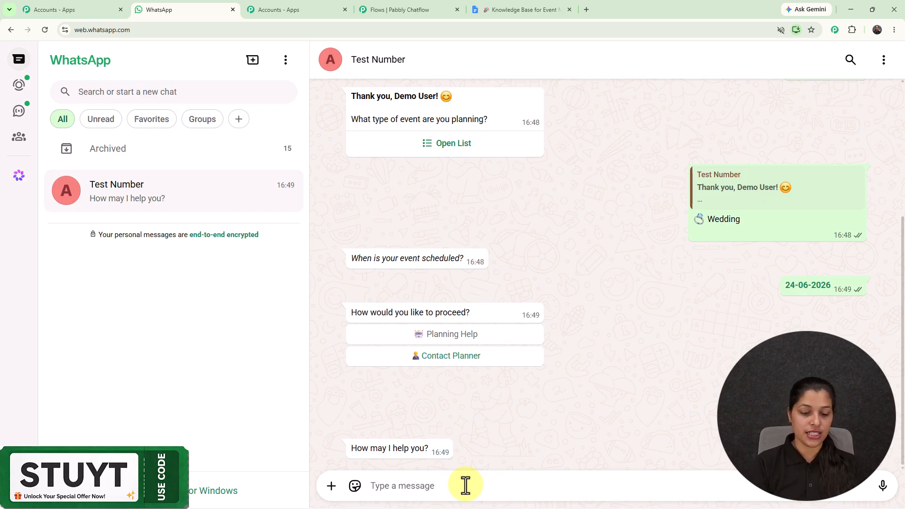
- Ask the chatbot "What Packages do you offer?" and look over the packages in its reply
text(Wja)
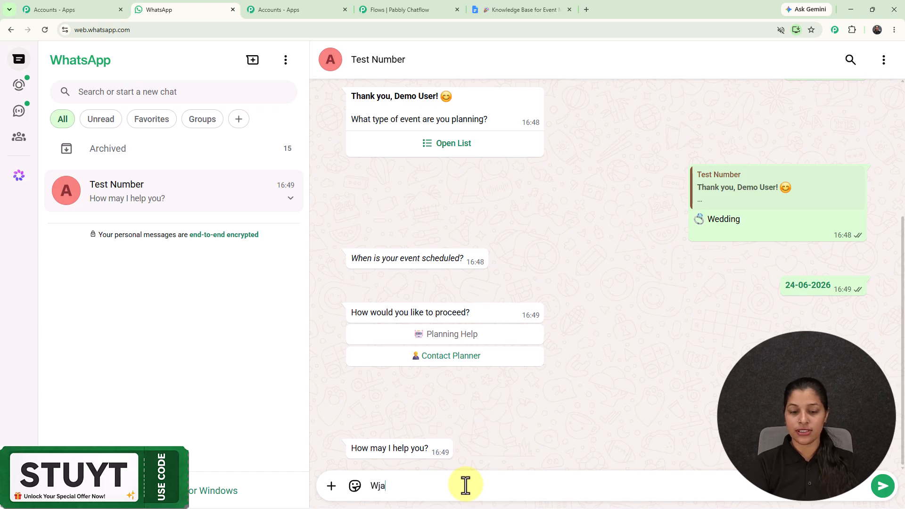
key(BackSpace)
key(BackSpace)
text(hat Packages do you offer?)
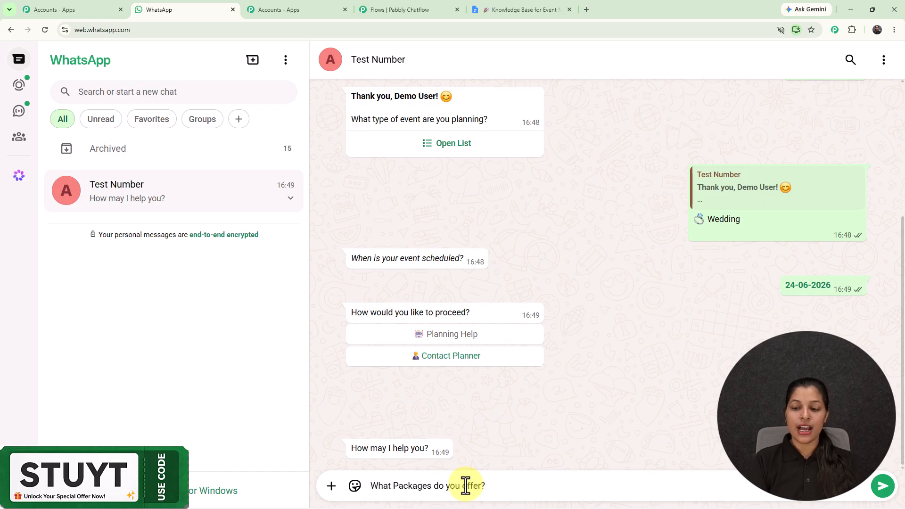
key(Return)
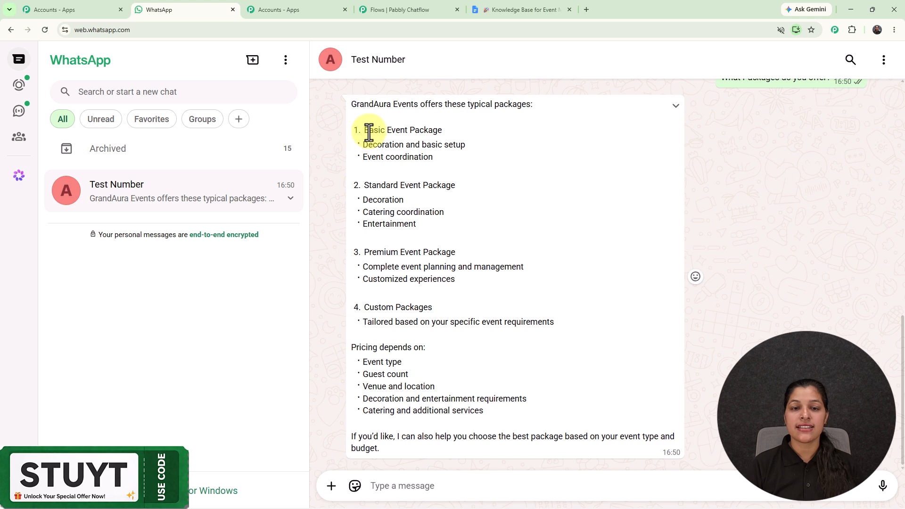
drag(364, 130, 499, 357)
click(561, 279)
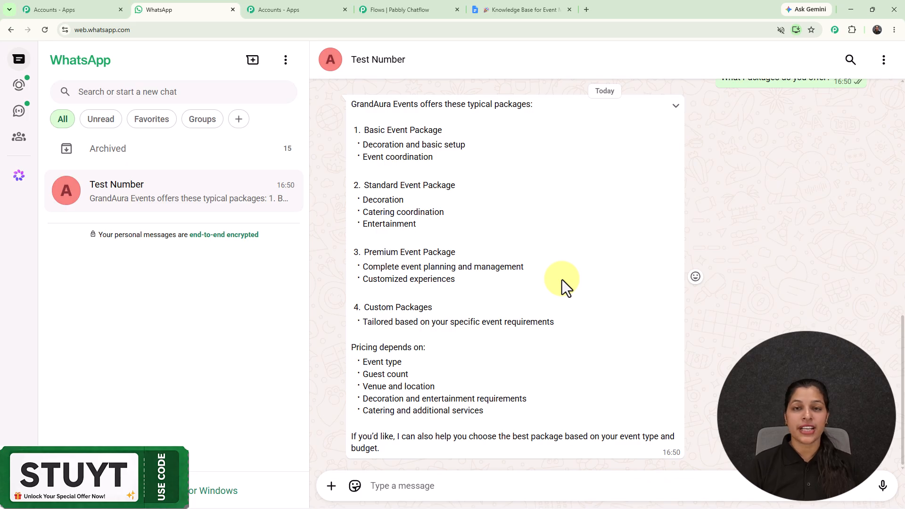
- Send the chatbot the follow-up question "Are these packages Customizable?"
click(508, 485)
text(Are these packages Customizable?)
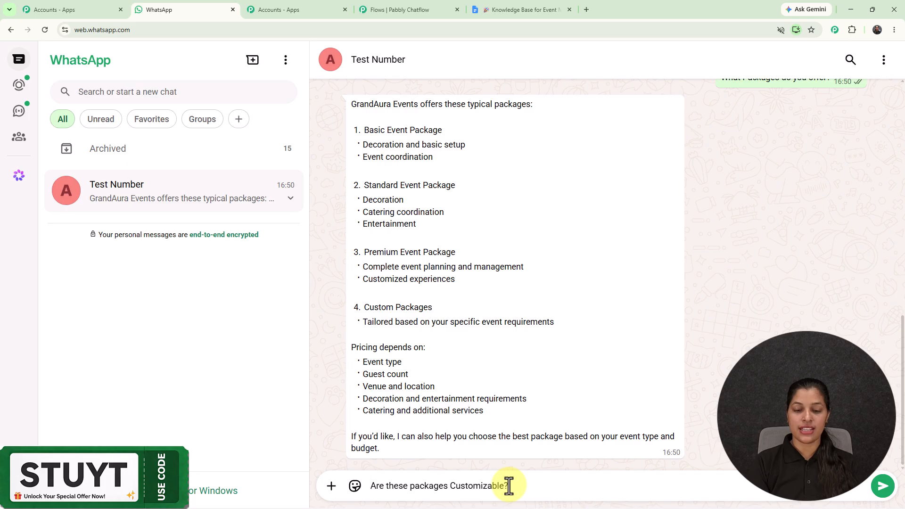
key(Return)
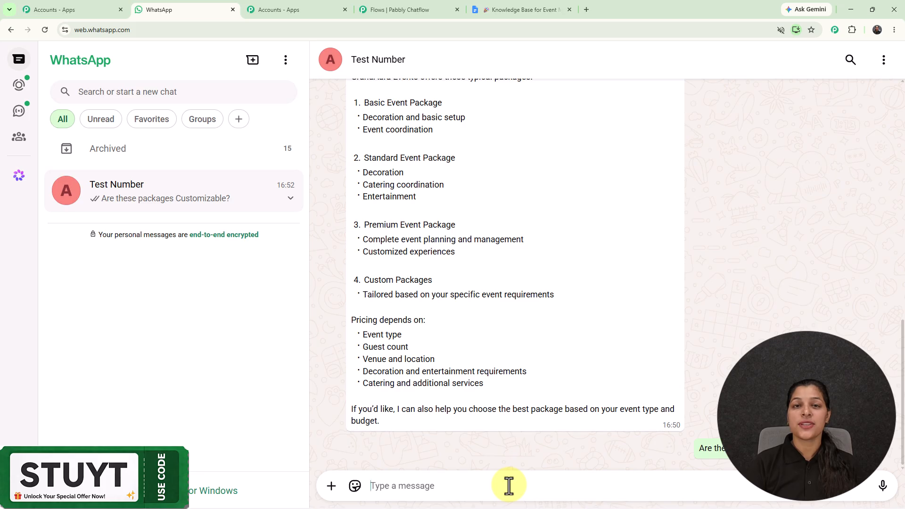
click(508, 486)
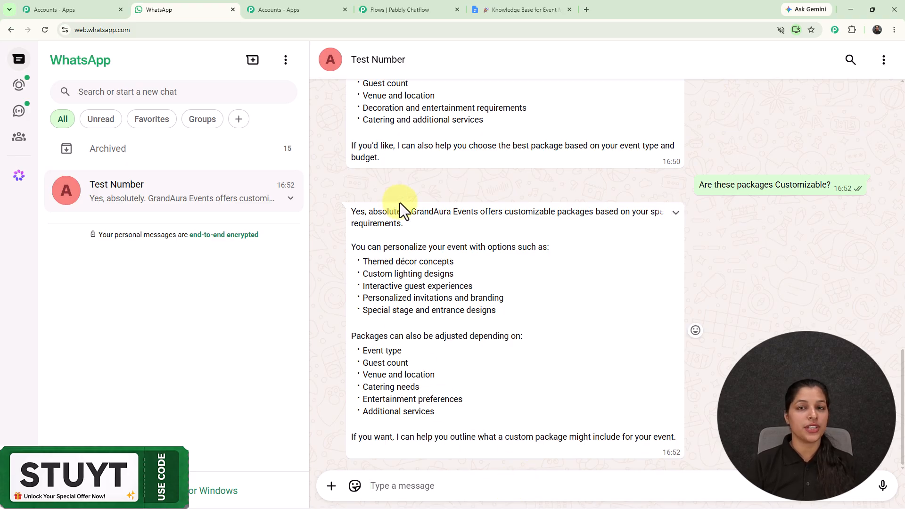
- Switch to the Knowledge Base for Event Management Company document in Google Docs and examine its images, services and planning process
click(536, 6)
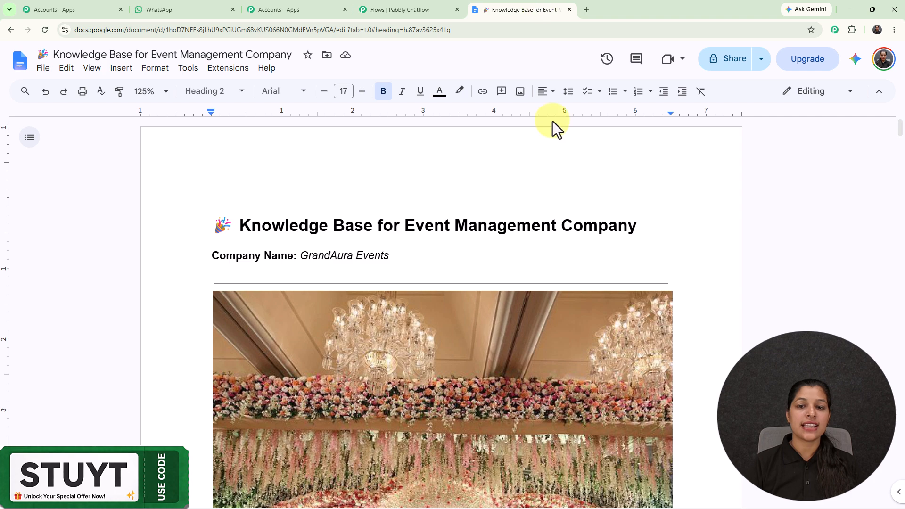
scroll(471, 245, down, 4)
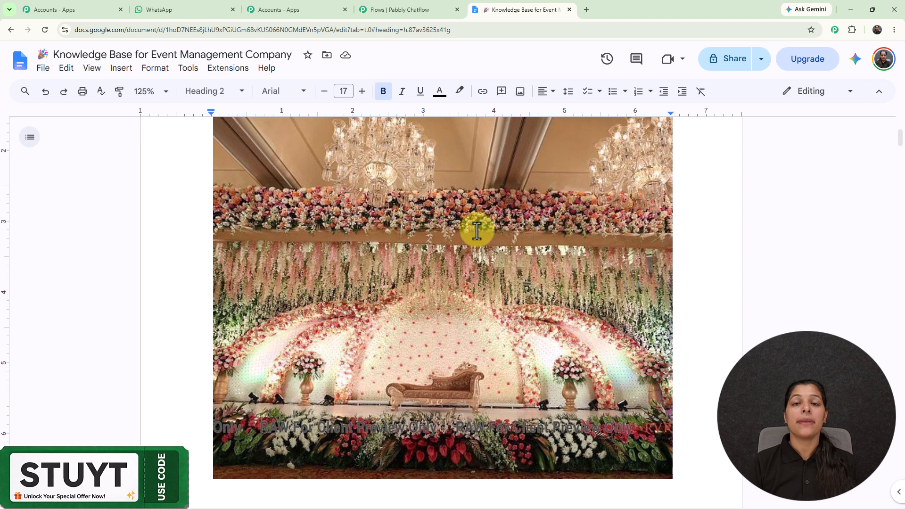
scroll(477, 231, down, 4)
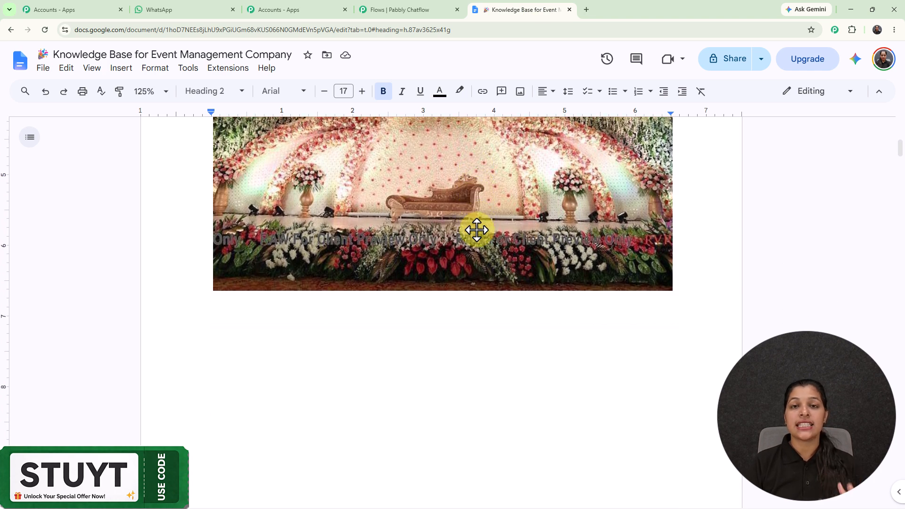
scroll(476, 231, down, 6)
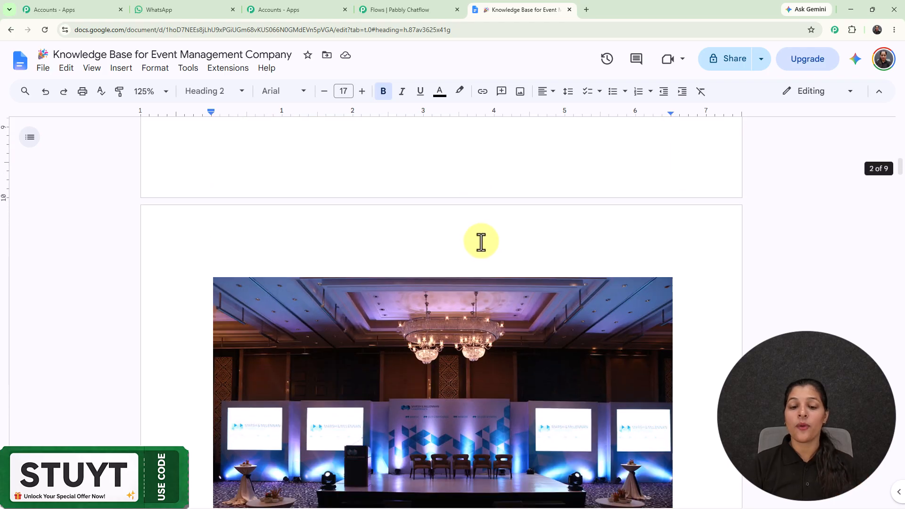
scroll(480, 242, down, 5)
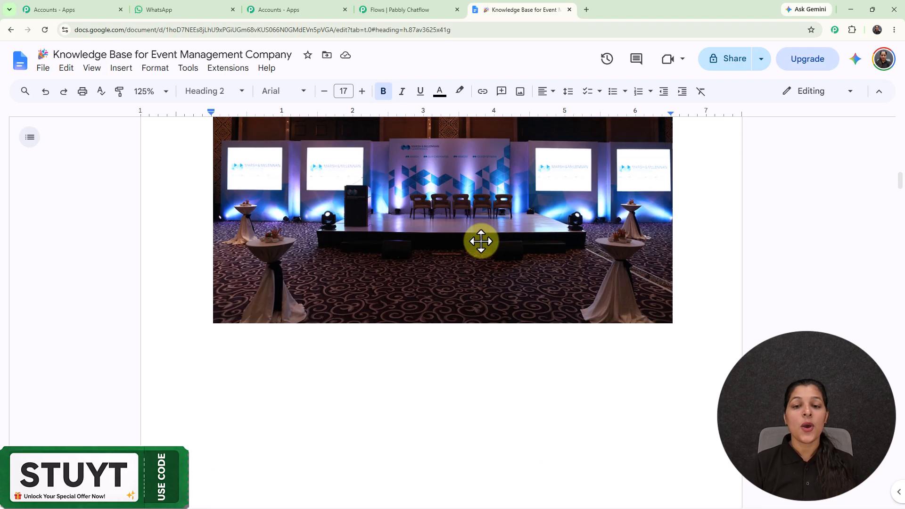
scroll(480, 241, down, 4)
scroll(480, 241, up, 4)
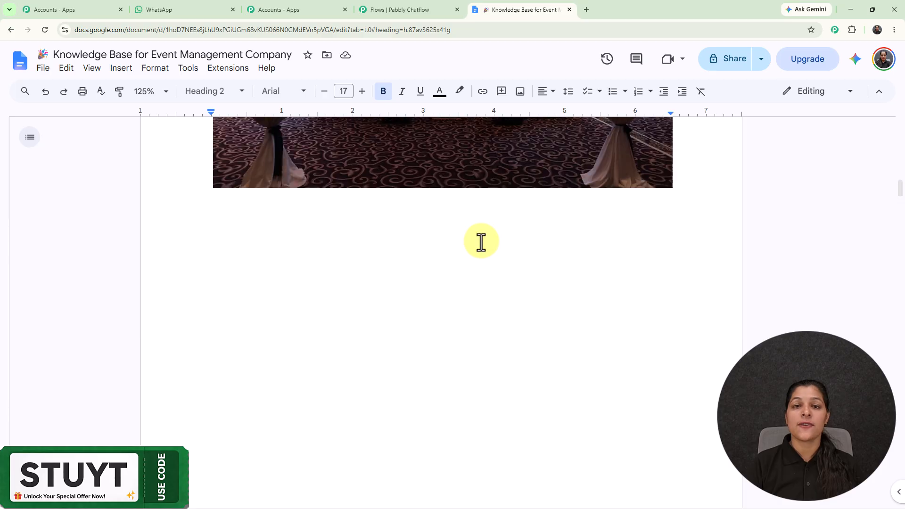
scroll(481, 241, down, 7)
scroll(480, 242, down, 8)
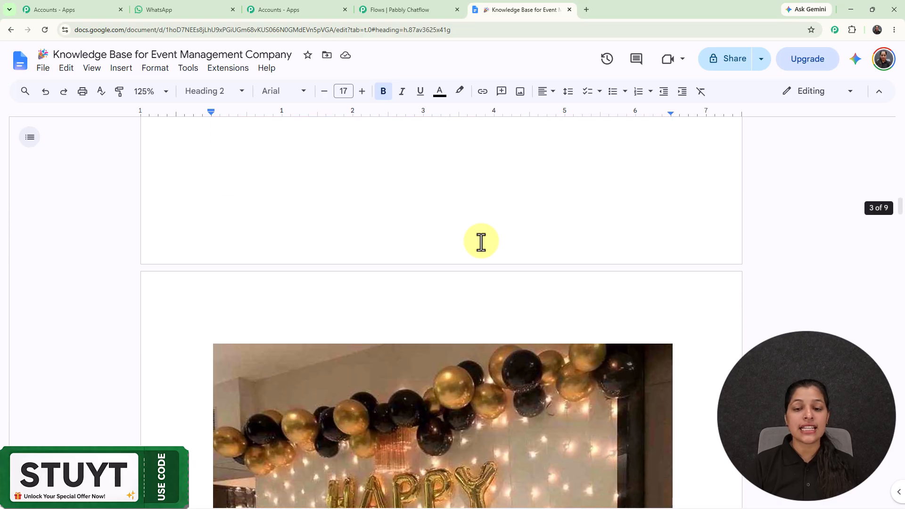
scroll(480, 242, down, 5)
scroll(480, 241, down, 2)
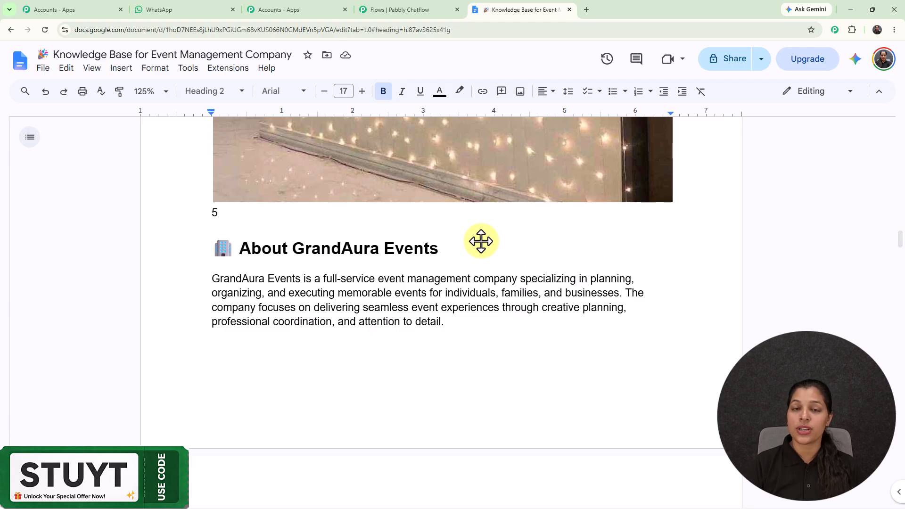
scroll(480, 241, down, 4)
scroll(482, 242, down, 4)
scroll(481, 242, down, 9)
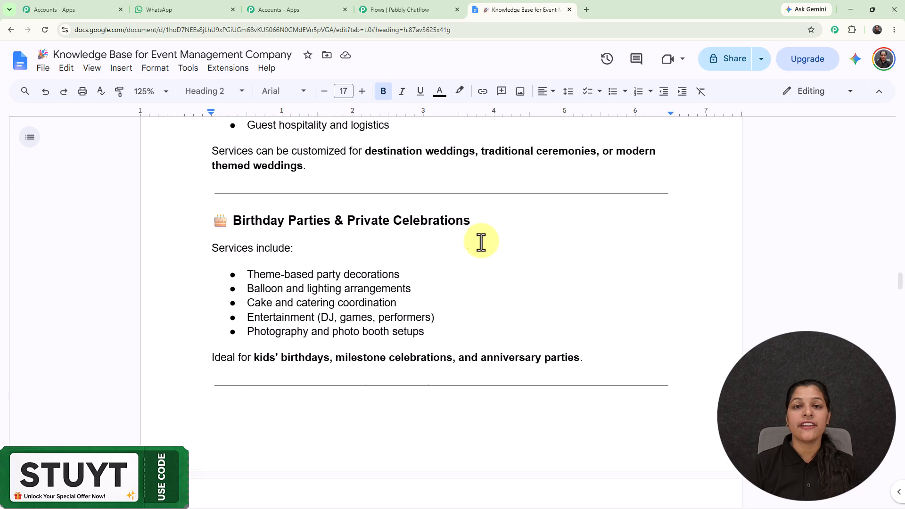
scroll(481, 241, down, 13)
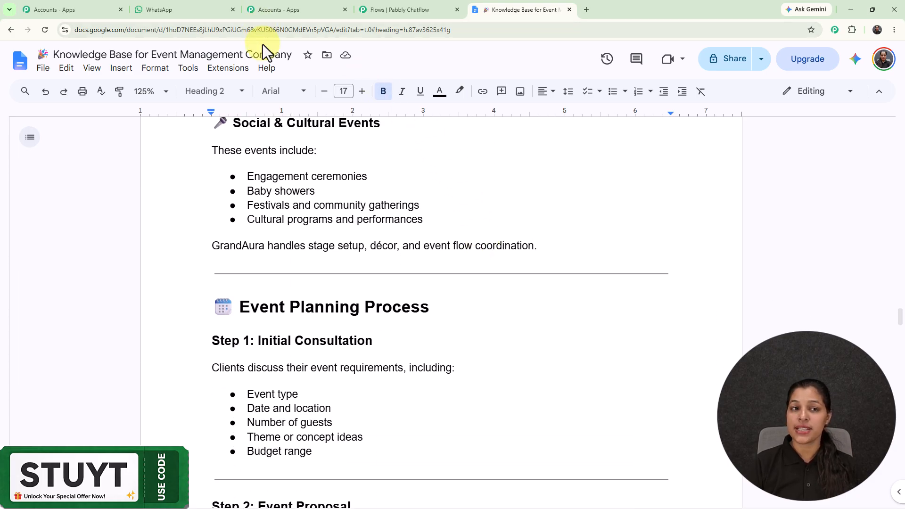
- Switch back to WhatsApp and review the chatbot conversation from its latest reply up to the first greeting
click(185, 9)
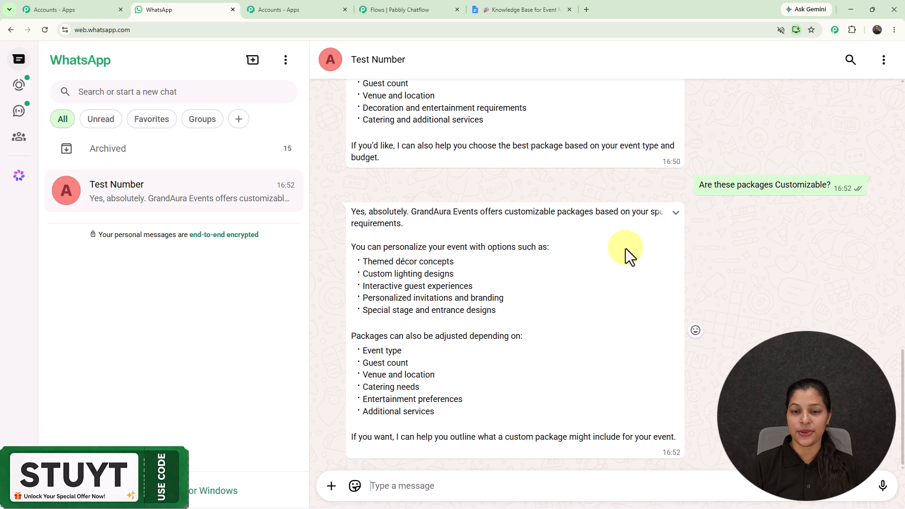
scroll(626, 248, up, 7)
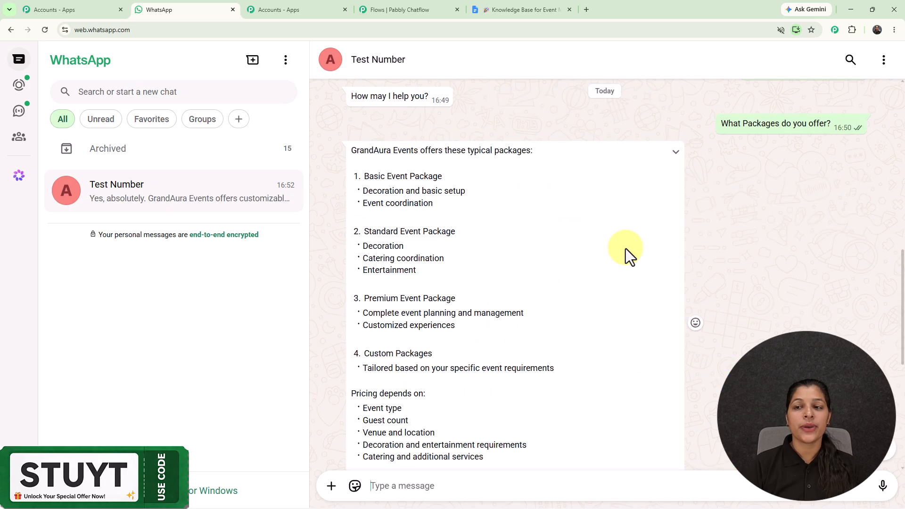
scroll(625, 248, up, 9)
scroll(625, 247, up, 2)
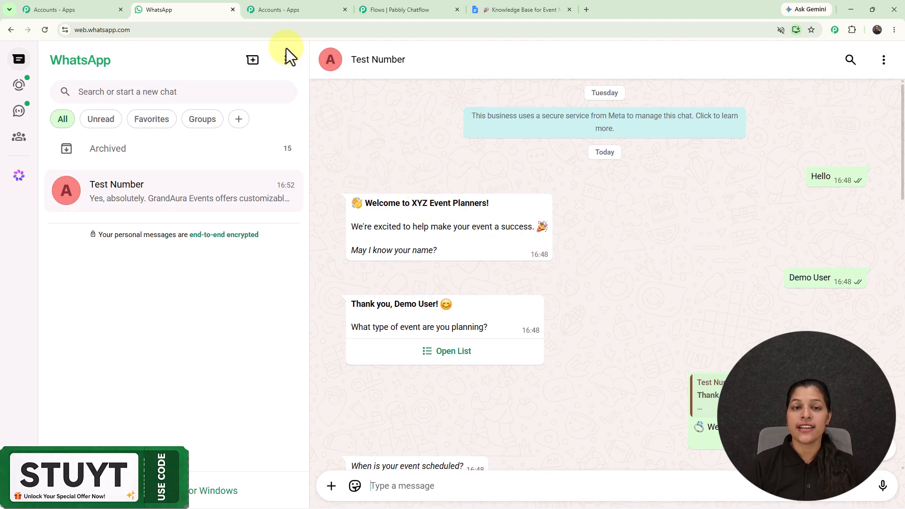
- View the Pabbly Chatflow flow editor briefly, and open pabbly.com/chatflow in a new browser tab
click(427, 9)
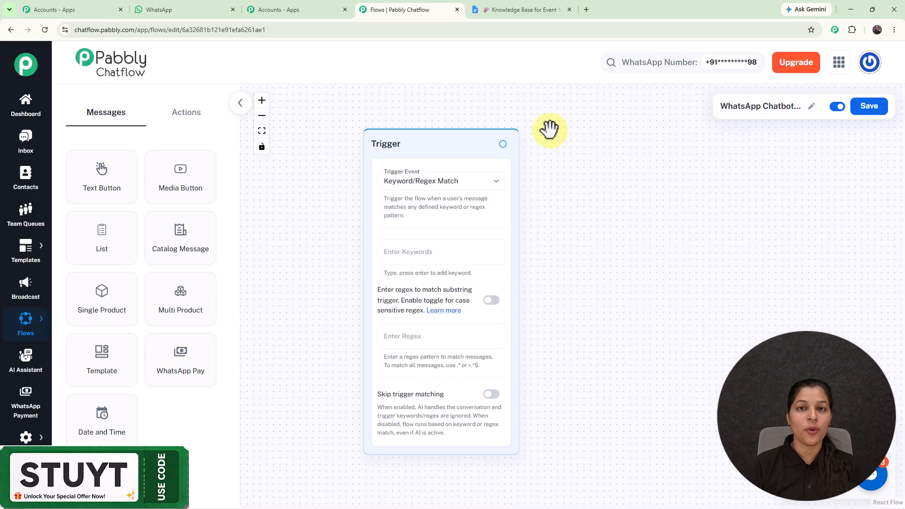
click(583, 9)
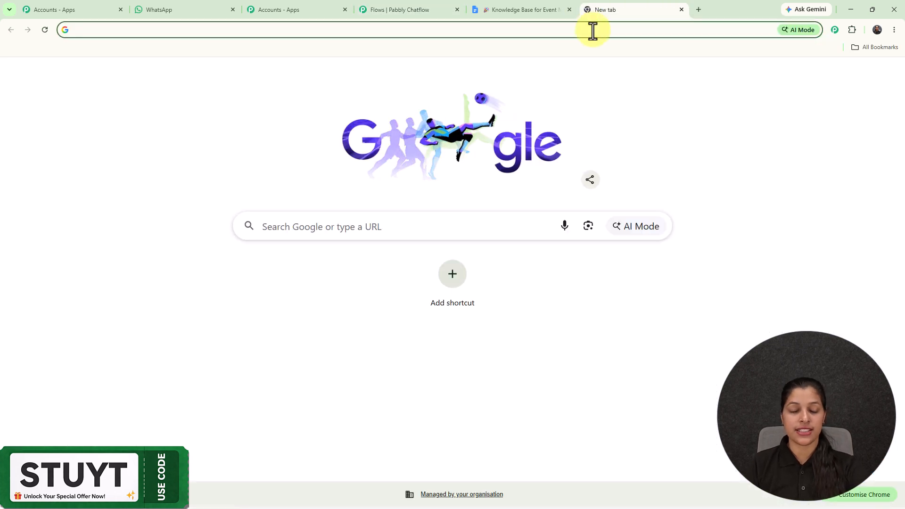
text(p)
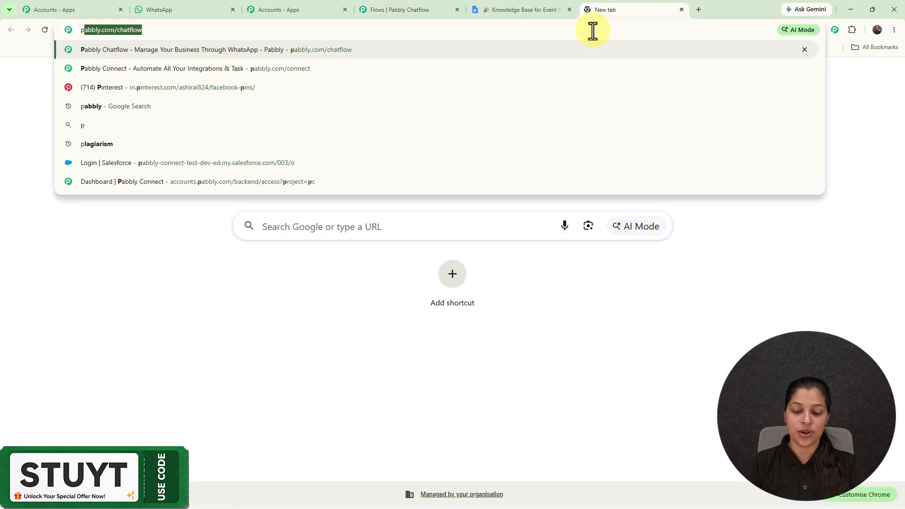
key(Return)
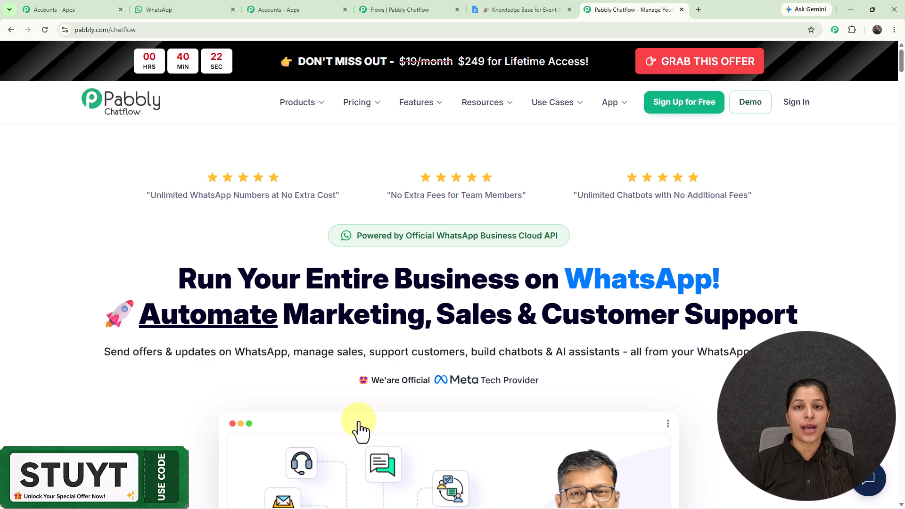
- Return to the Pabbly Chatflow flow editor and choose Keyword/Regex Match as the flow's trigger event
click(398, 11)
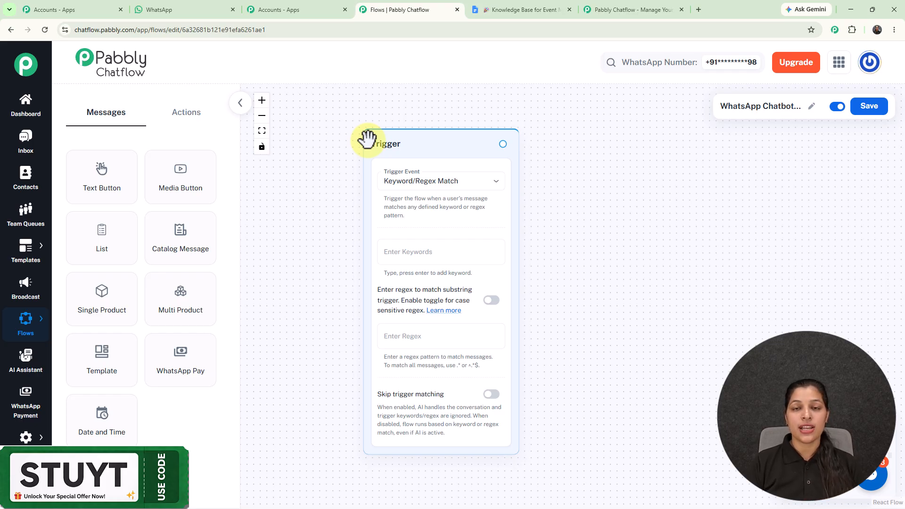
click(454, 185)
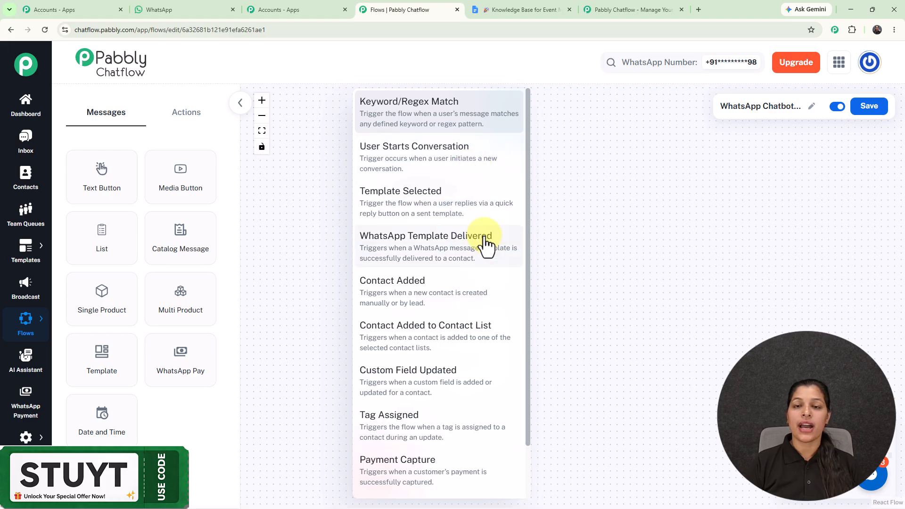
click(395, 113)
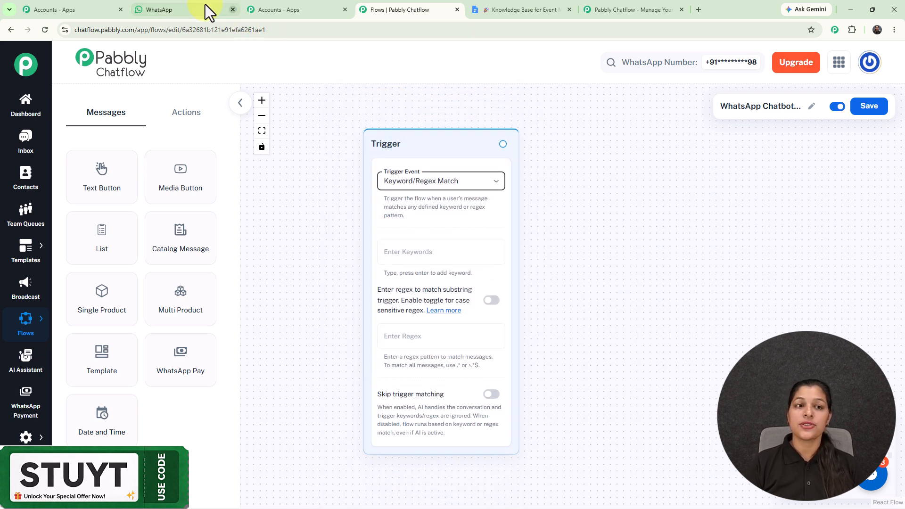
- Switch to WhatsApp and check the greeting message that starts the chatbot conversation
click(178, 7)
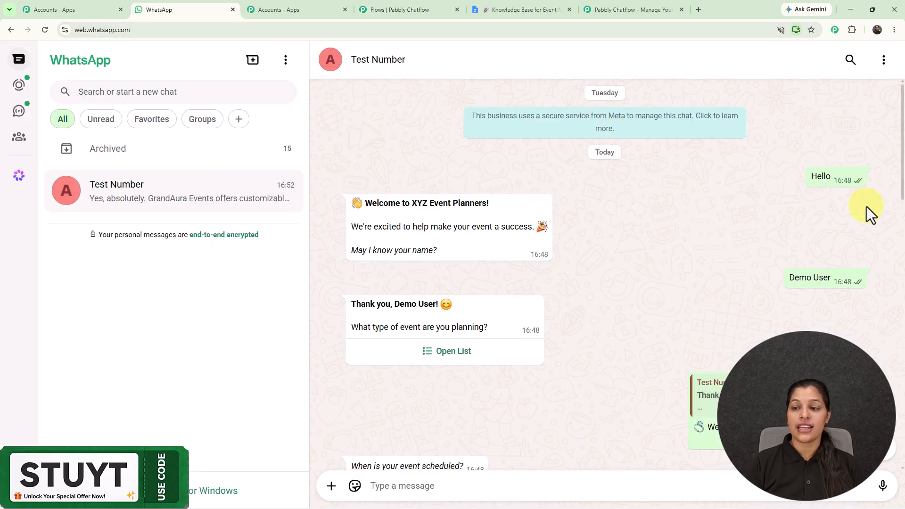
drag(811, 177, 826, 176)
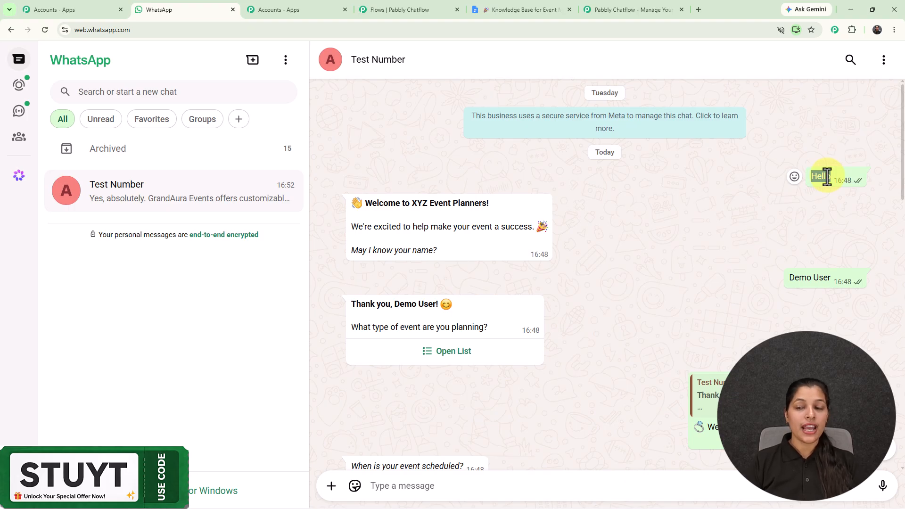
click(771, 171)
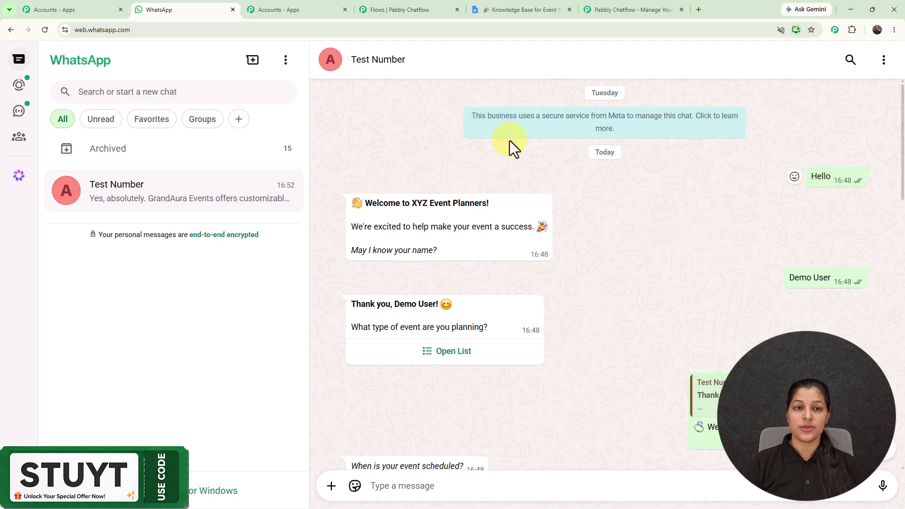
- Return to the Pabbly Chatflow flow editor and add "Hello" as a trigger keyword
click(392, 7)
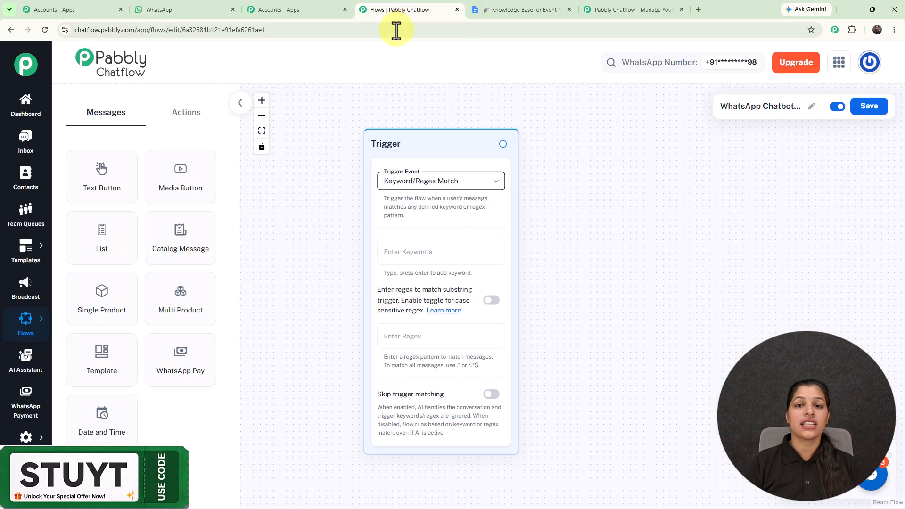
click(432, 251)
text(Hello)
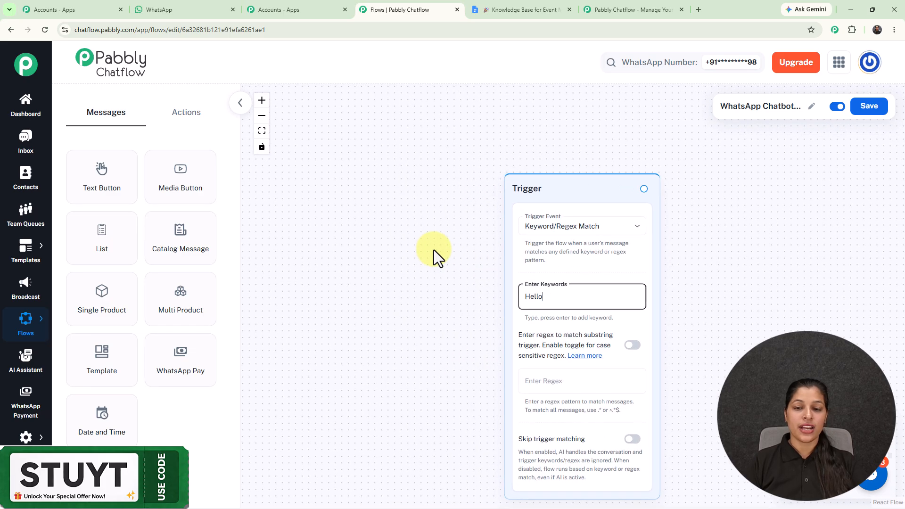
key(Return)
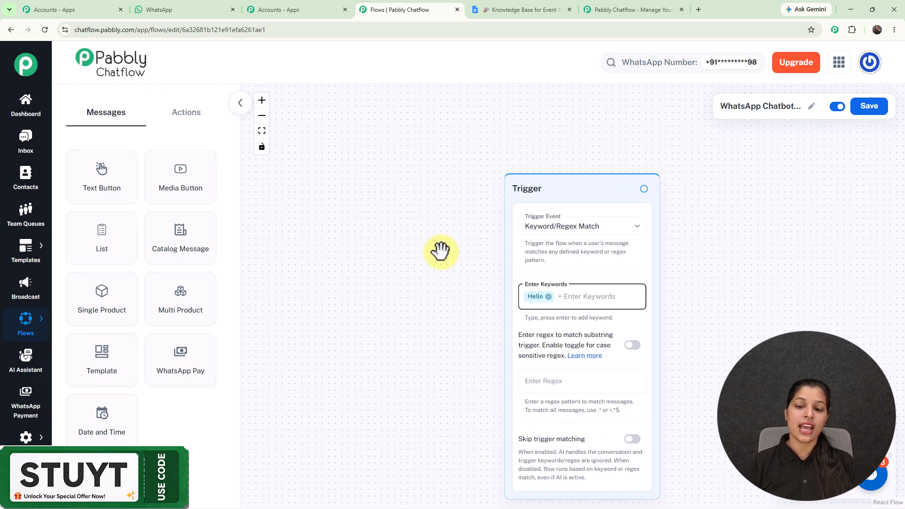
scroll(443, 243, down, 3)
drag(519, 202, 437, 179)
scroll(436, 178, up, 3)
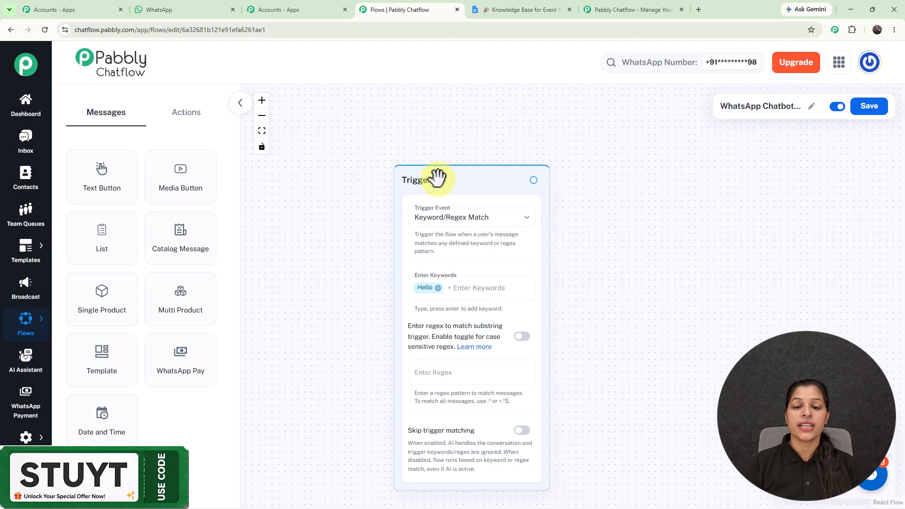
scroll(409, 177, down, 1)
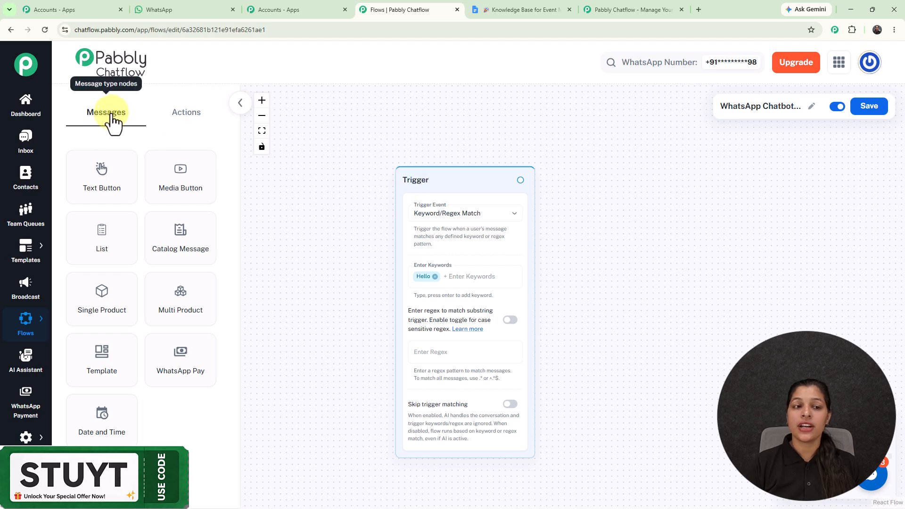
- Add an Ask Question action node beside the Trigger node and connect the trigger's output to it
click(158, 120)
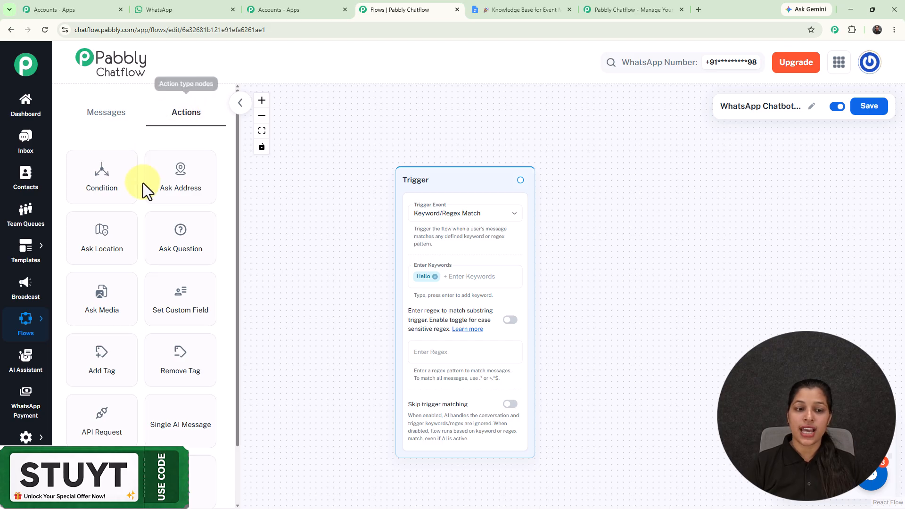
click(160, 264)
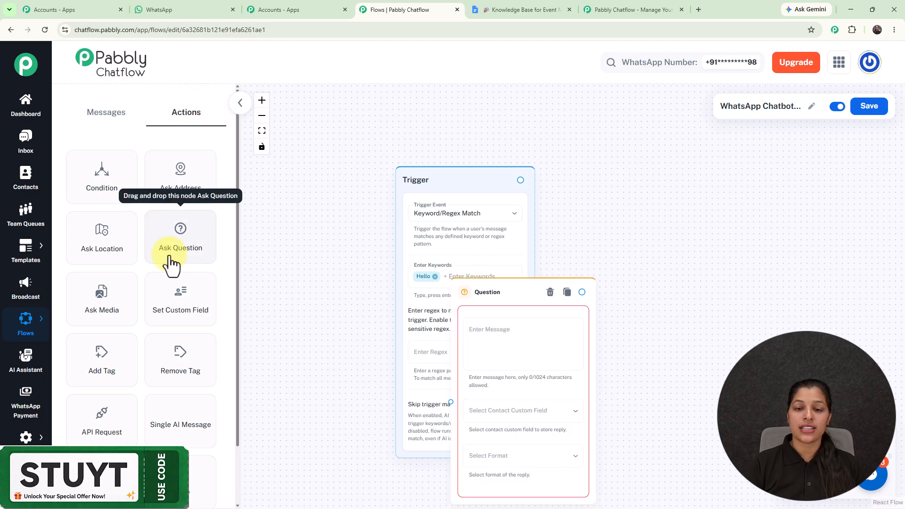
drag(485, 289, 592, 187)
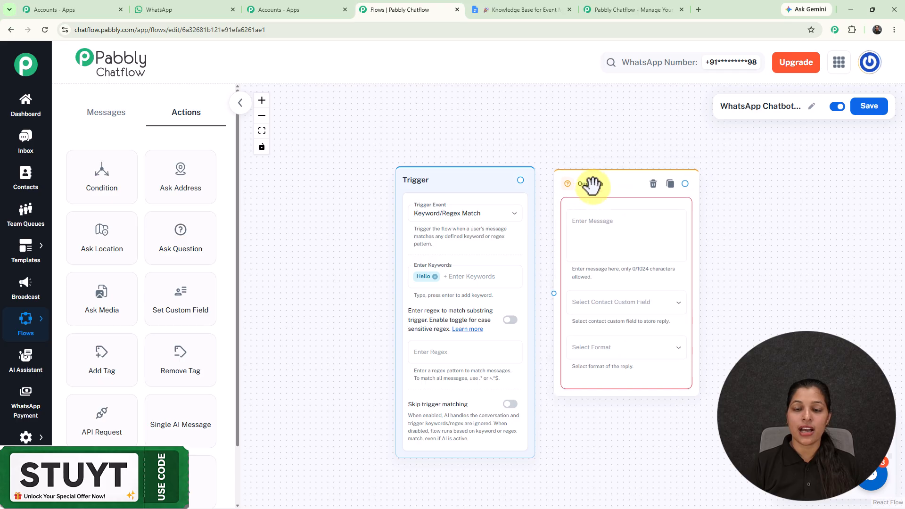
drag(521, 181, 553, 294)
- Paste the welcome message into the Question node, ending with "We're excited to help make your event a success. 🎉 May I know your name?"
click(598, 224)
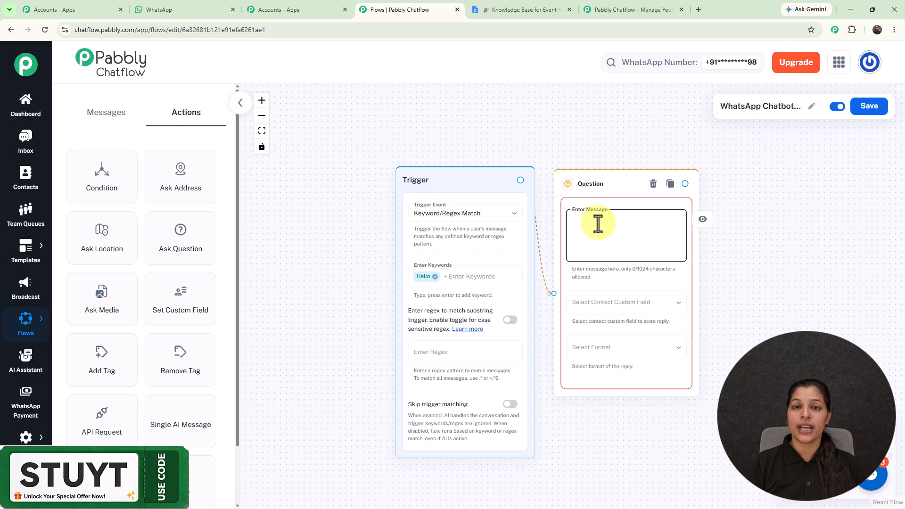
key(ctrl+v)
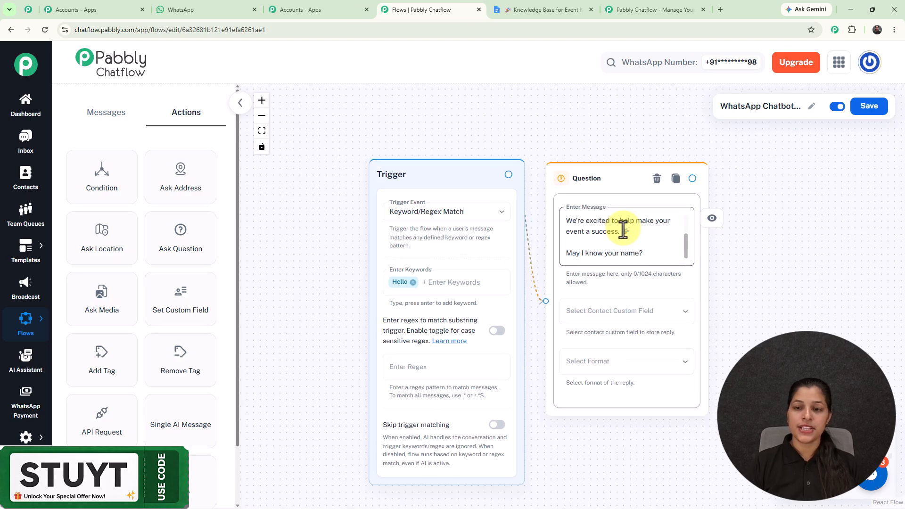
scroll(622, 228, up, 2)
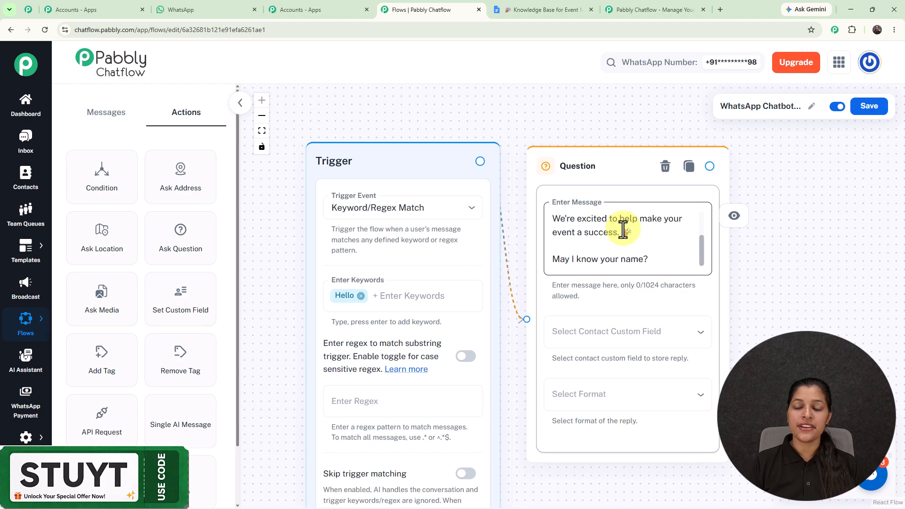
scroll(622, 228, down, 3)
drag(769, 296, 721, 285)
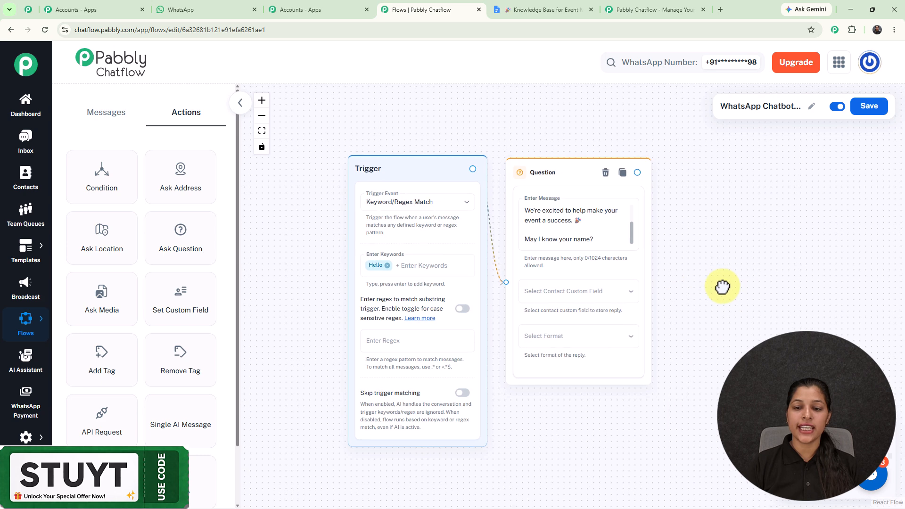
- Set the Question node to store the reply in the FullName contact custom field
click(564, 295)
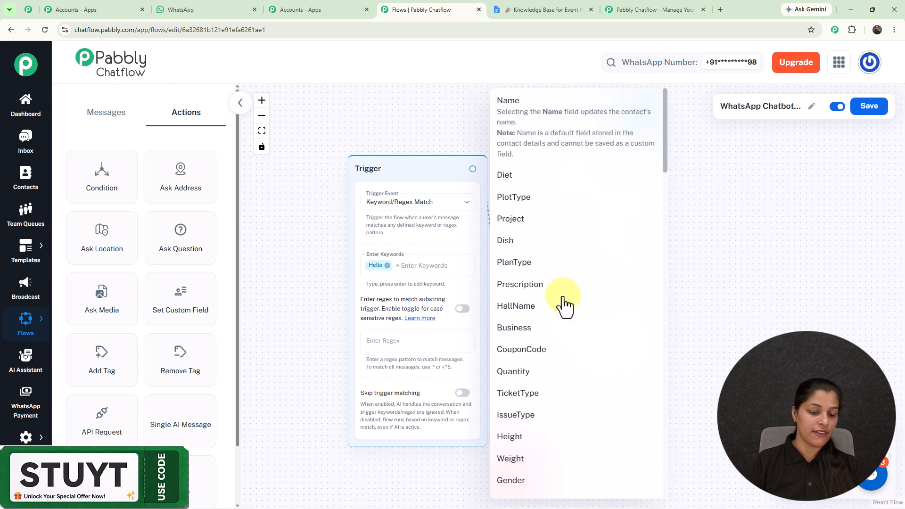
scroll(564, 306, down, 10)
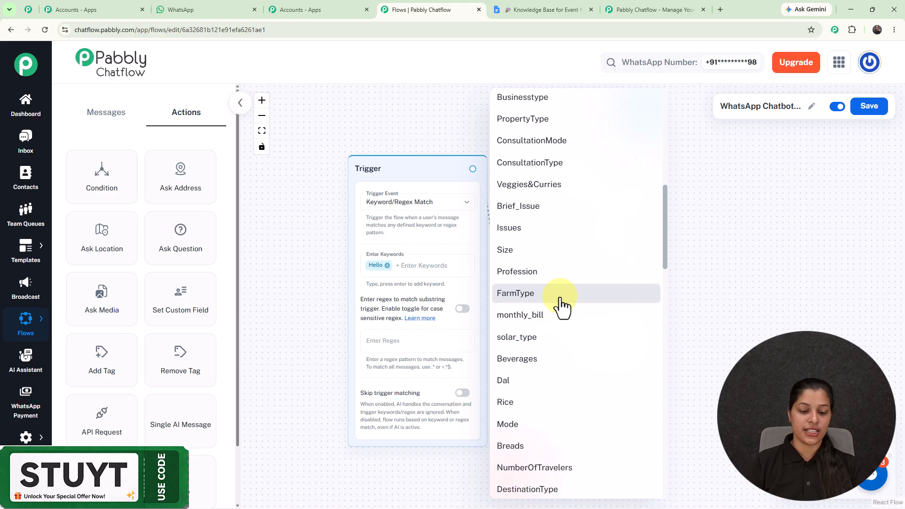
scroll(562, 306, down, 15)
click(562, 305)
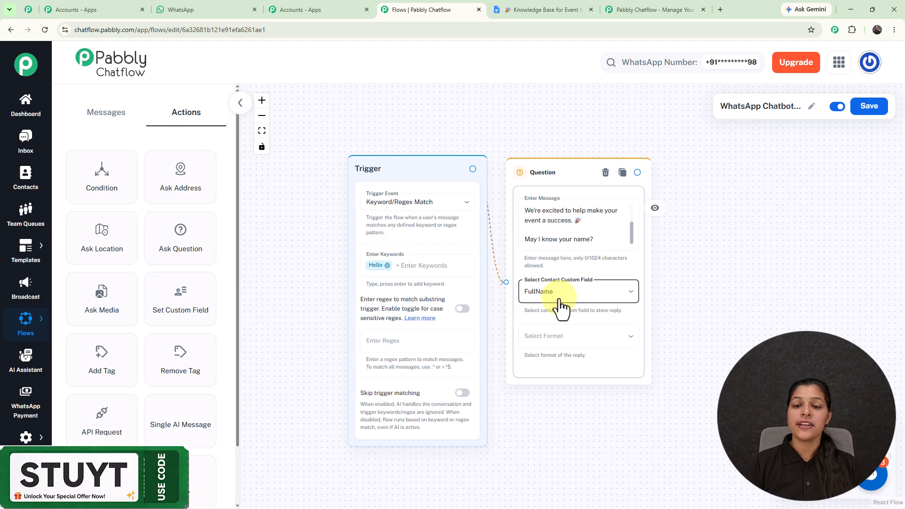
scroll(673, 289, up, 2)
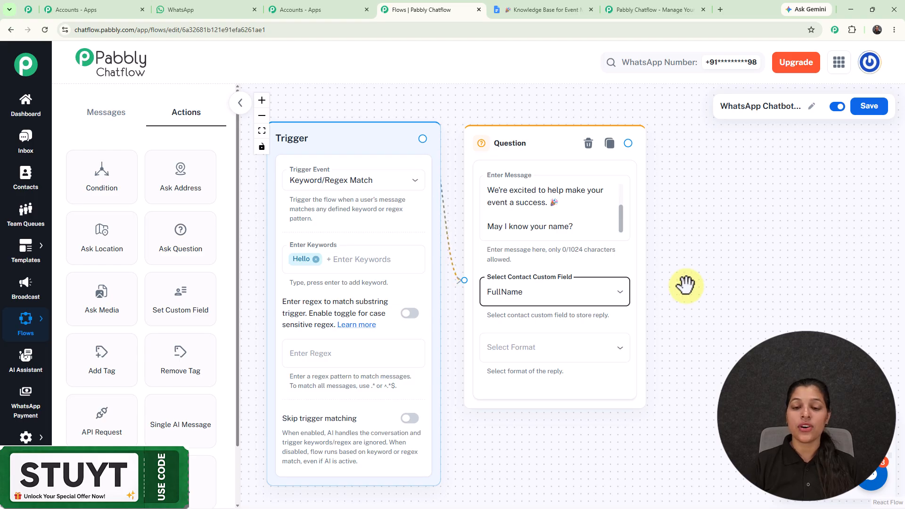
- Open the Contact Custom Fields settings page and review the fields down to the option for adding more
mouse_move(25, 438)
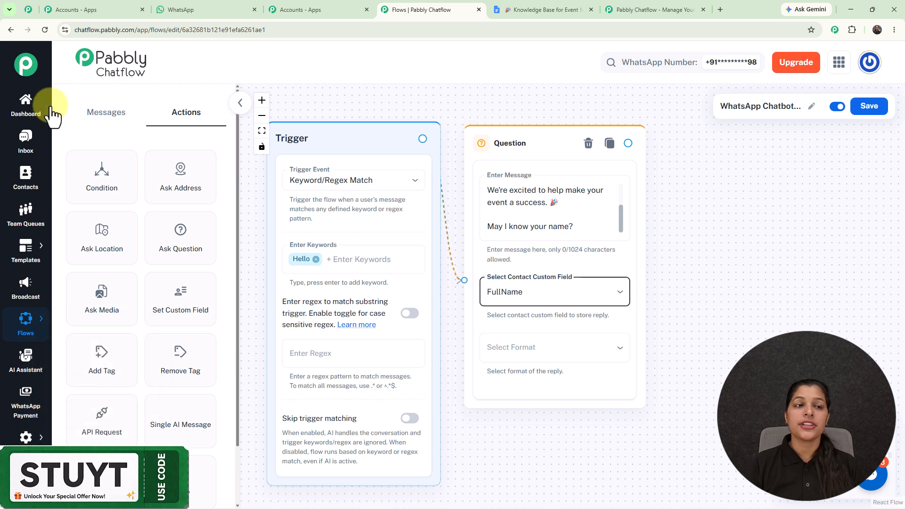
click(34, 9)
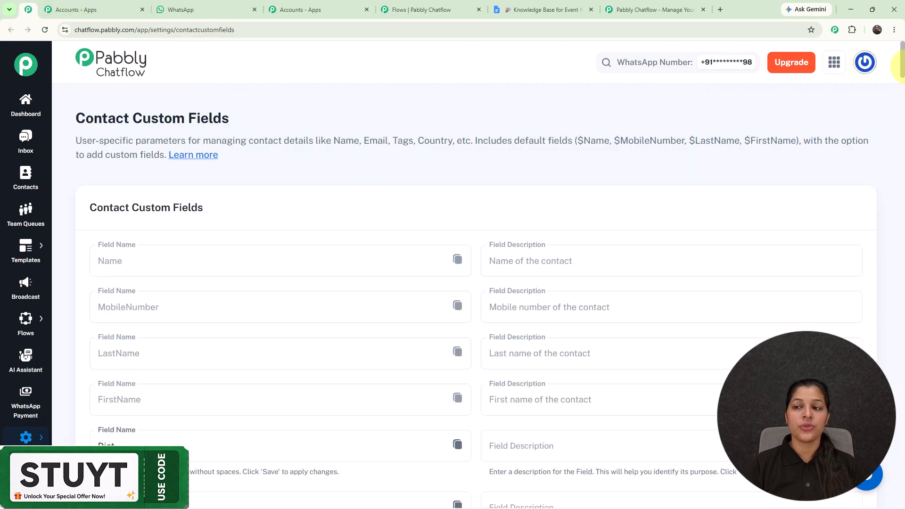
drag(900, 68, 900, 503)
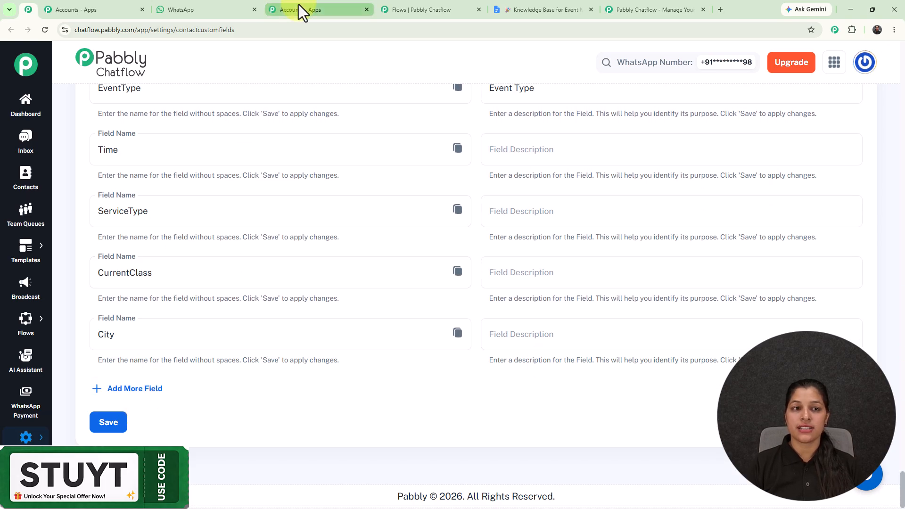
- Return to the flow editor and set the Question node's reply format to Any
click(415, 9)
click(554, 348)
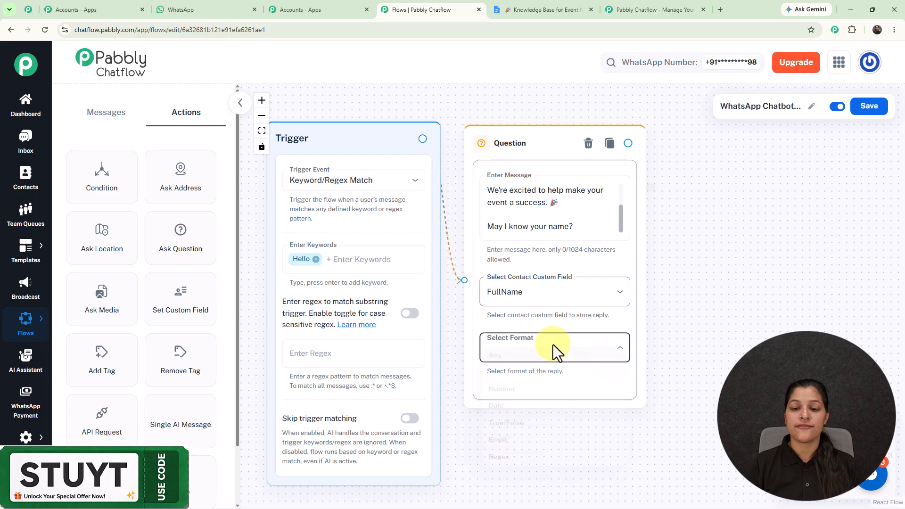
click(518, 354)
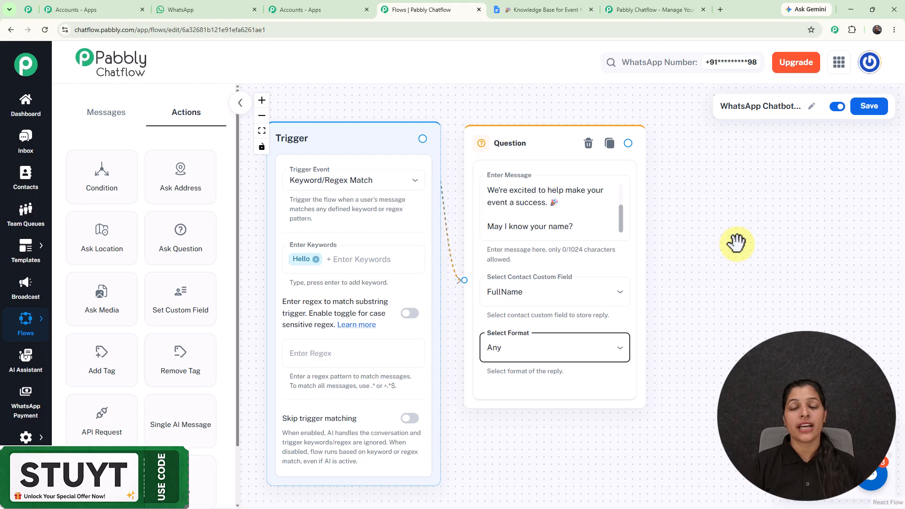
- Extend a connection from the Question node's output and add a List message node there
scroll(736, 243, up, 1)
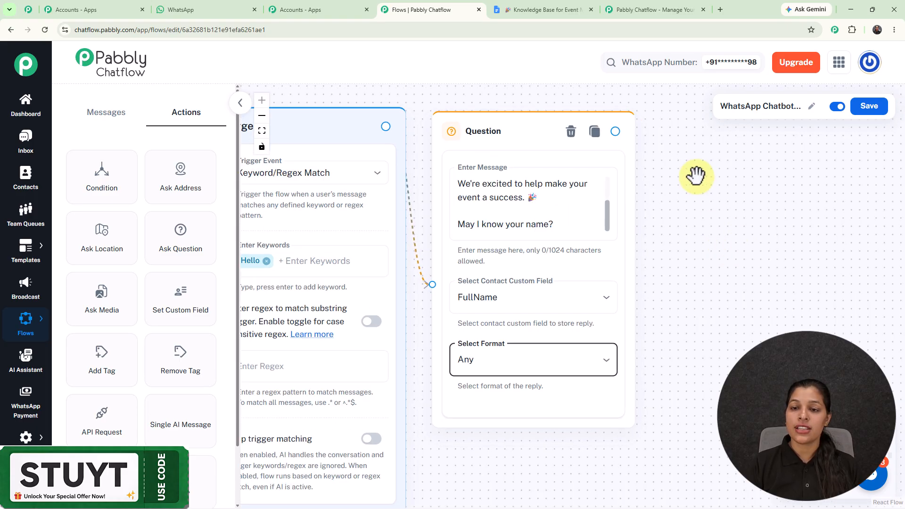
scroll(693, 176, down, 3)
drag(659, 138, 698, 217)
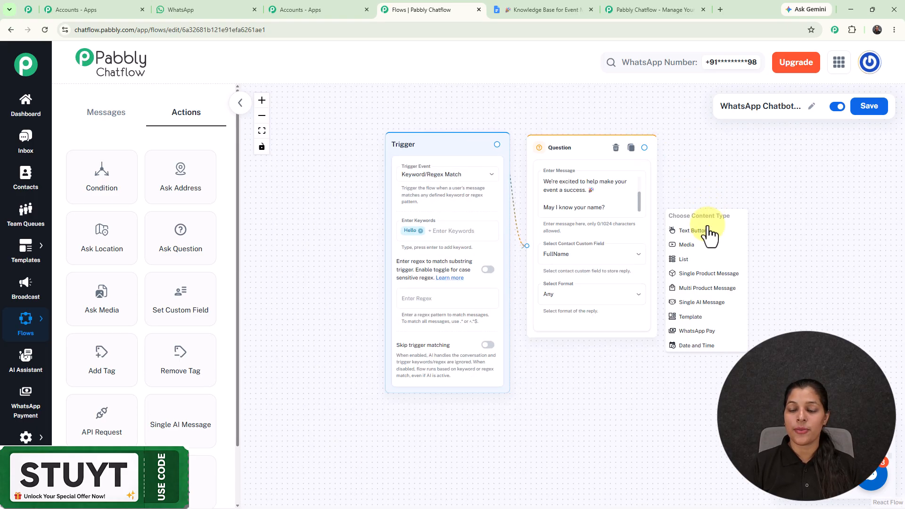
click(701, 265)
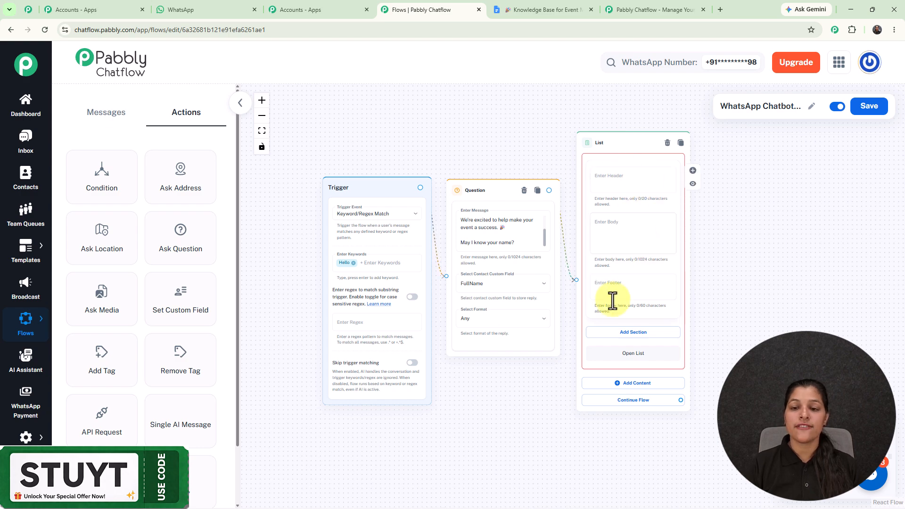
- Enter "*Thank you, $FullName!* 😊 What type of event are you planning?" as the List node's body
scroll(615, 231, up, 2)
click(615, 231)
text(*Thank you, $FullName!* 😊 What type of event are you planning?)
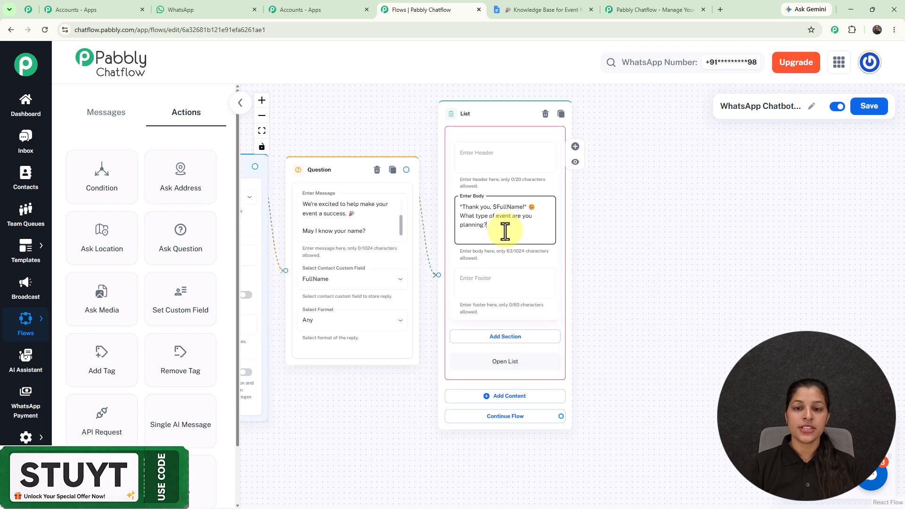
scroll(504, 231, up, 3)
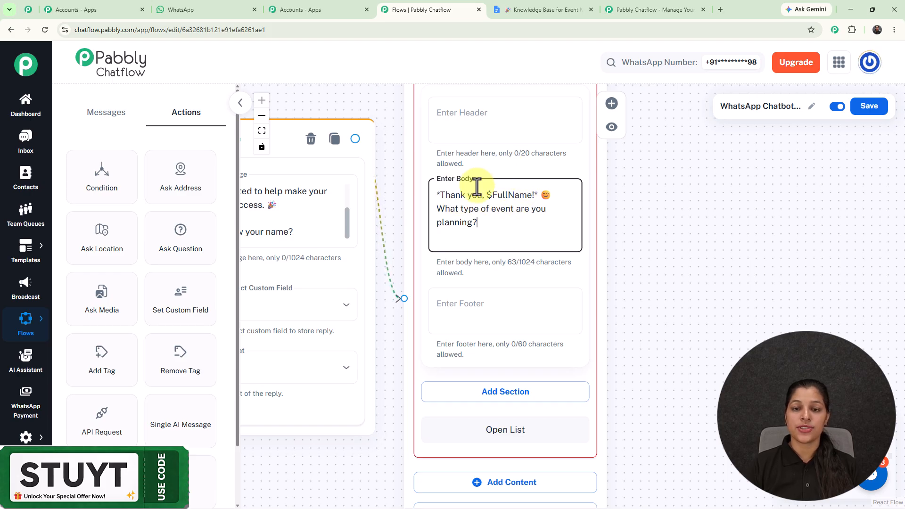
scroll(496, 199, down, 3)
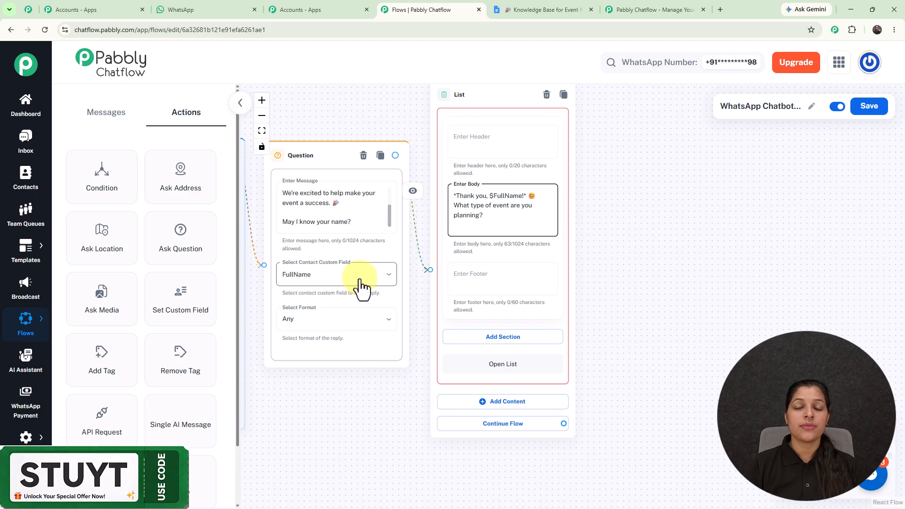
scroll(498, 197, up, 3)
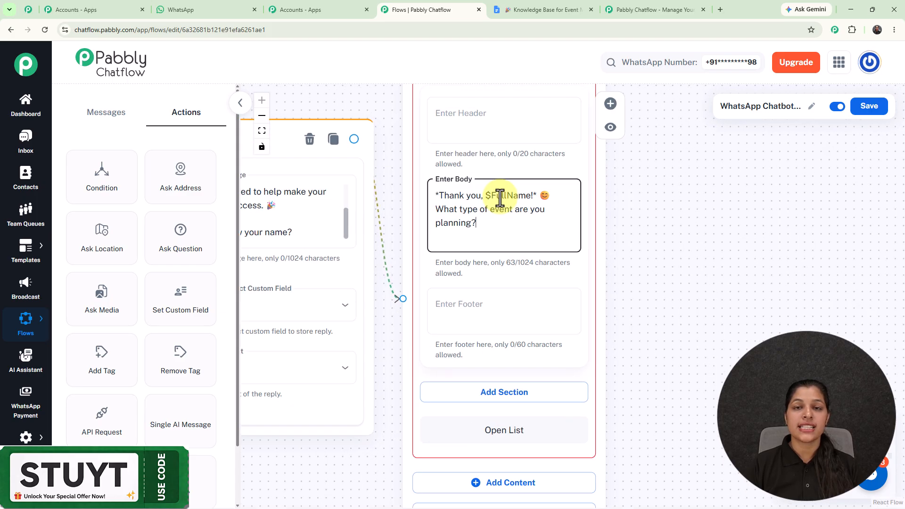
scroll(500, 198, down, 1)
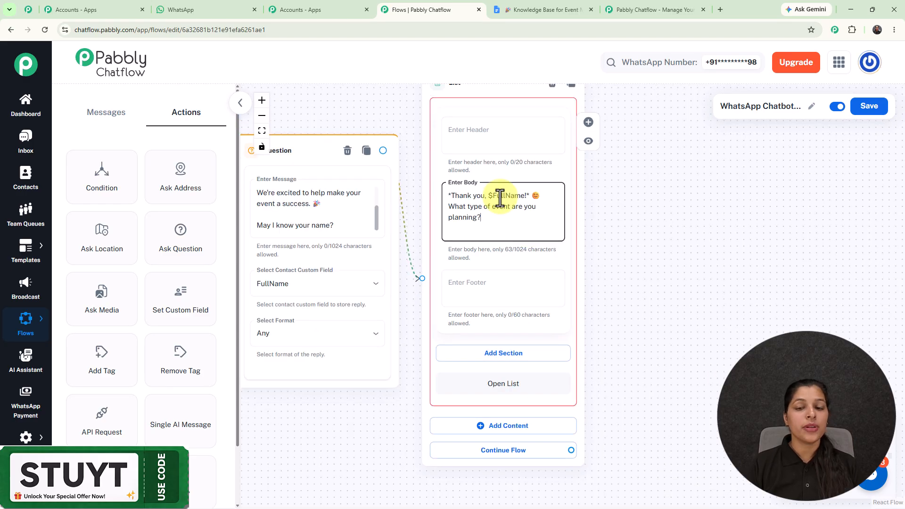
- Add a section to the List node and title it "Event Type"
drag(652, 252, 658, 182)
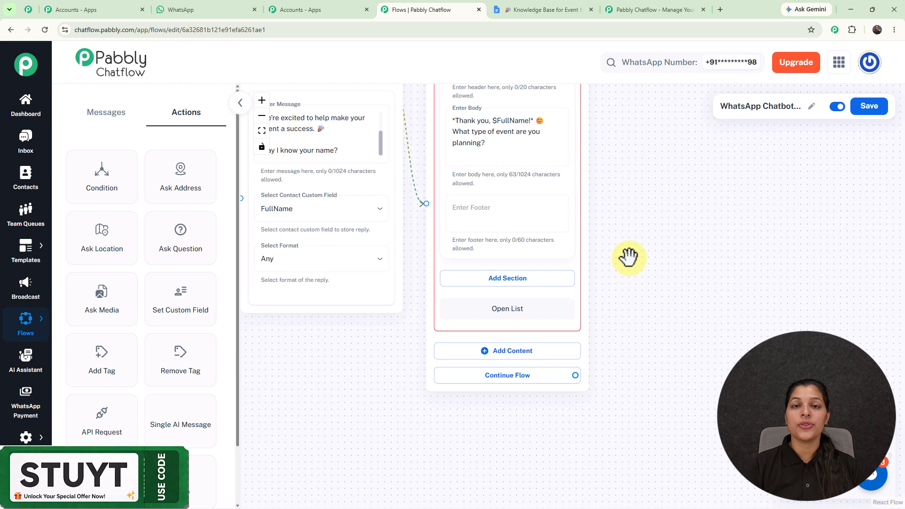
click(486, 279)
click(495, 303)
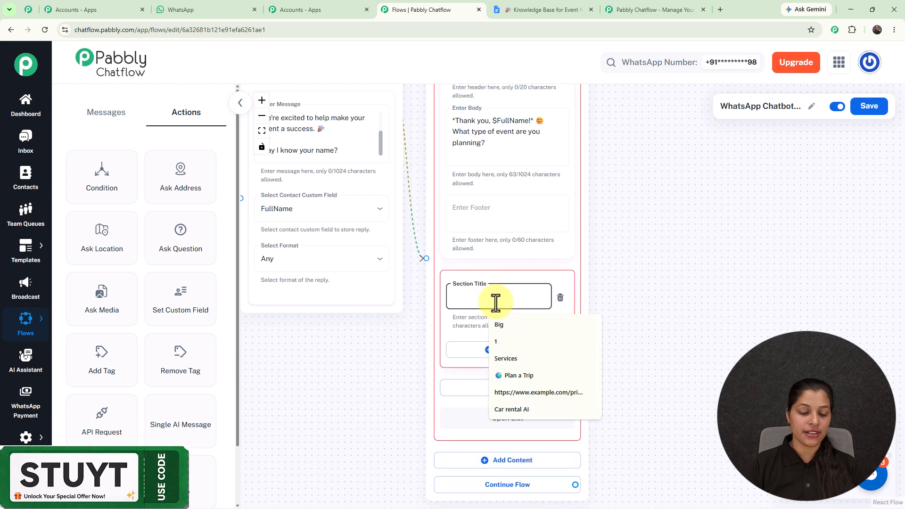
text(Event Type)
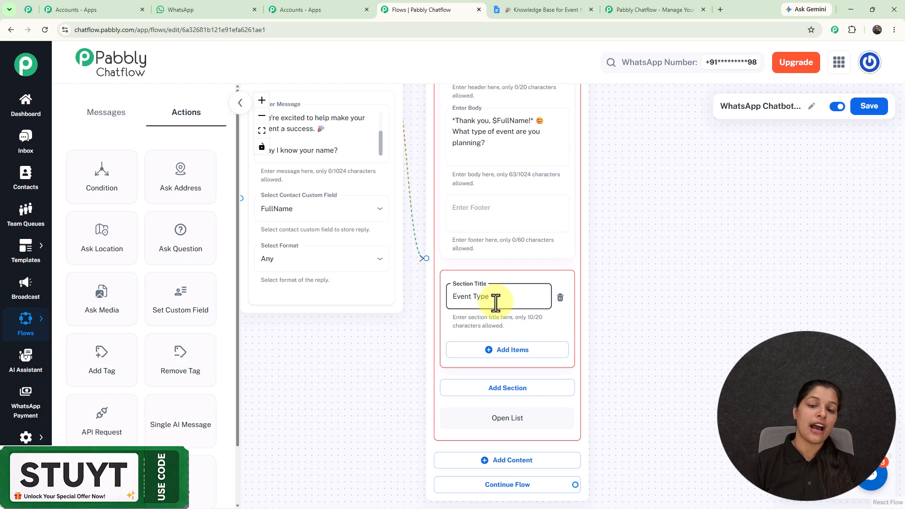
- Add an item to the Event Type section and title it "💍 Wedding"
scroll(689, 283, down, 5)
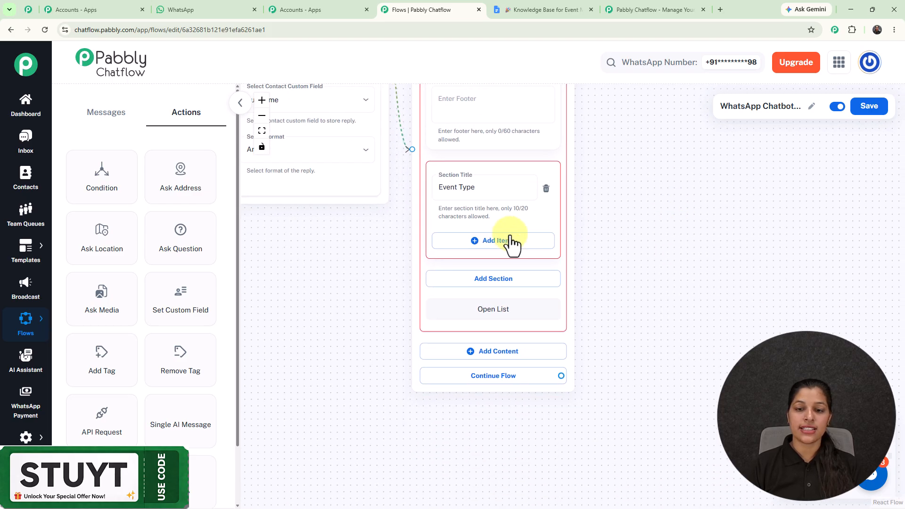
click(506, 242)
scroll(581, 262, up, 1)
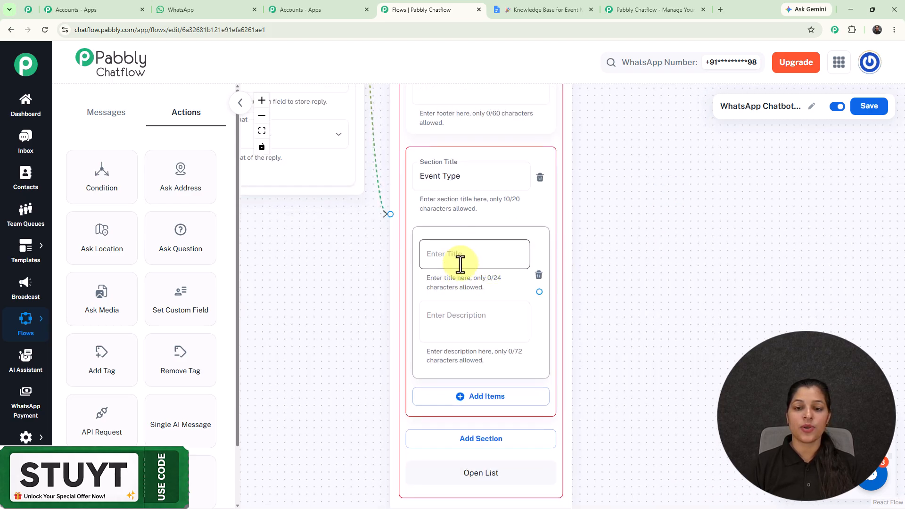
click(488, 244)
text(💍 Wedding)
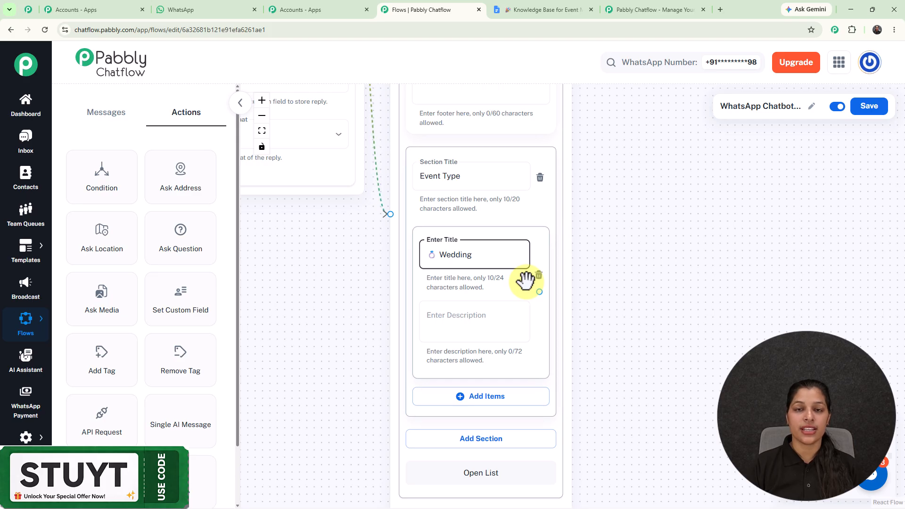
- Place a Set Custom Field action beside the List node and connect the Wedding item to it
scroll(522, 279, down, 2)
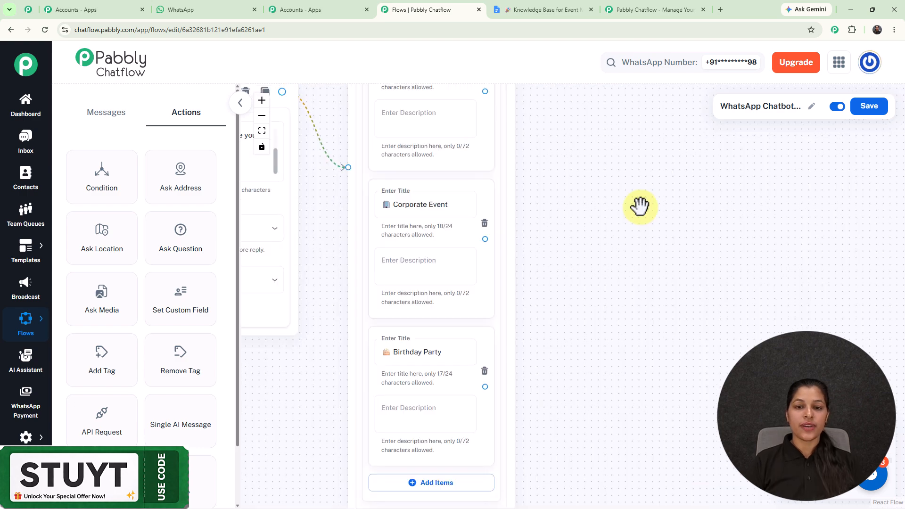
scroll(640, 205, down, 2)
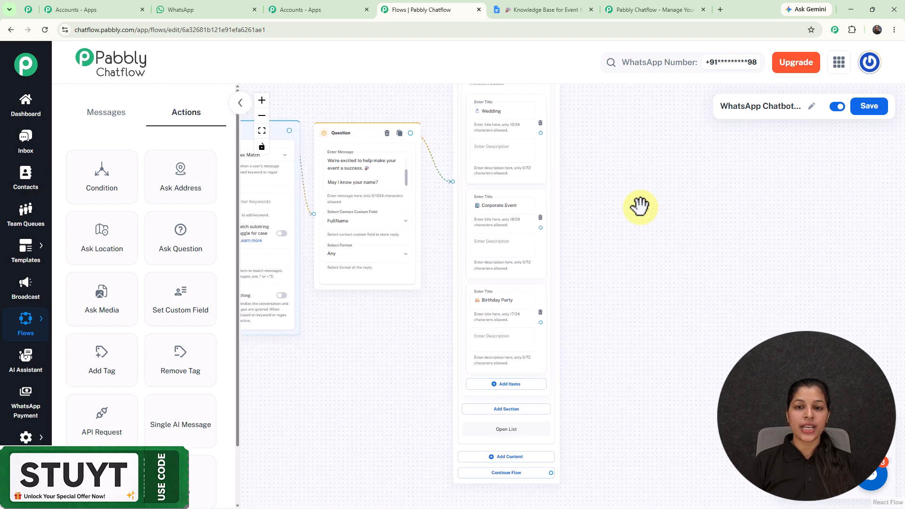
scroll(633, 217, up, 2)
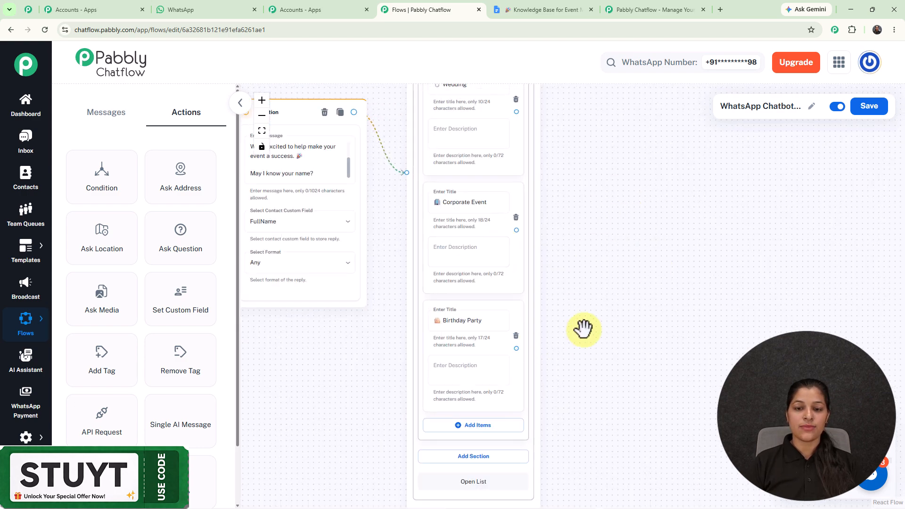
drag(630, 246, 571, 281)
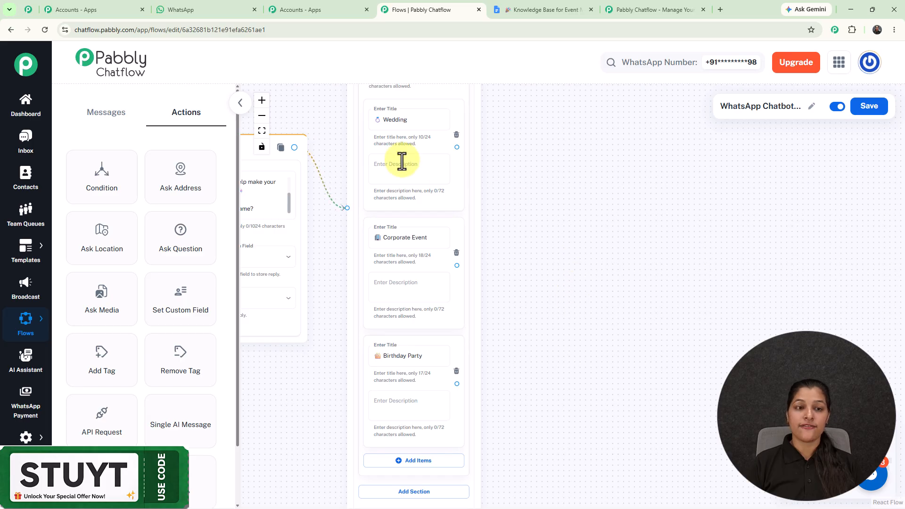
drag(176, 297, 545, 110)
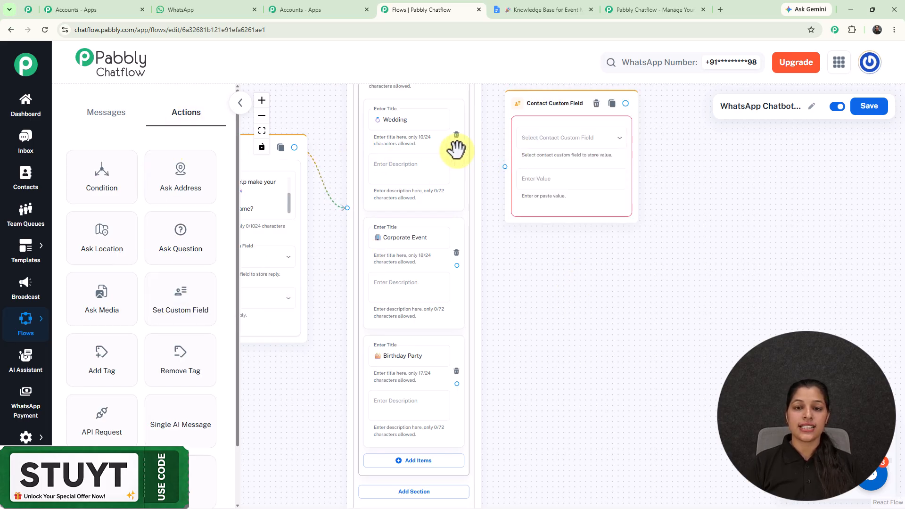
drag(456, 147, 537, 144)
- Set the Wedding branch's contact custom field to EventType with "Wedding" copied from the item title as its value
click(539, 141)
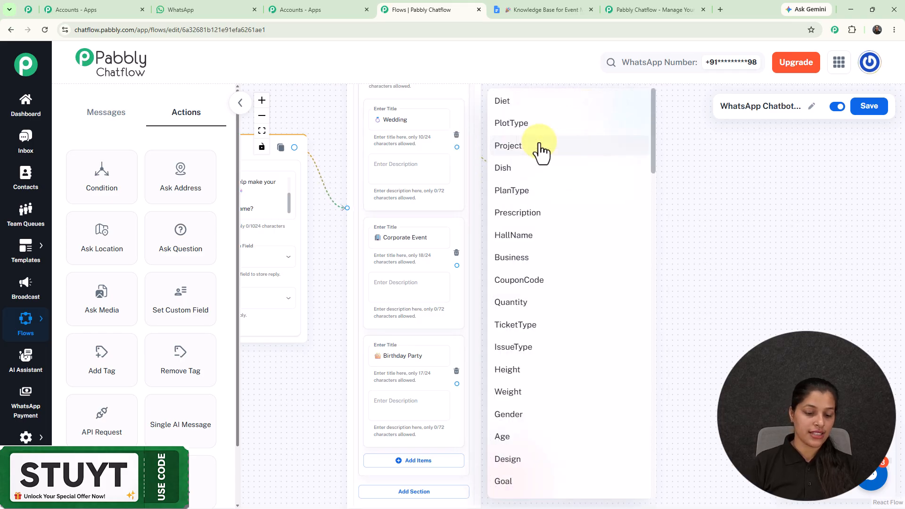
scroll(541, 150, down, 10)
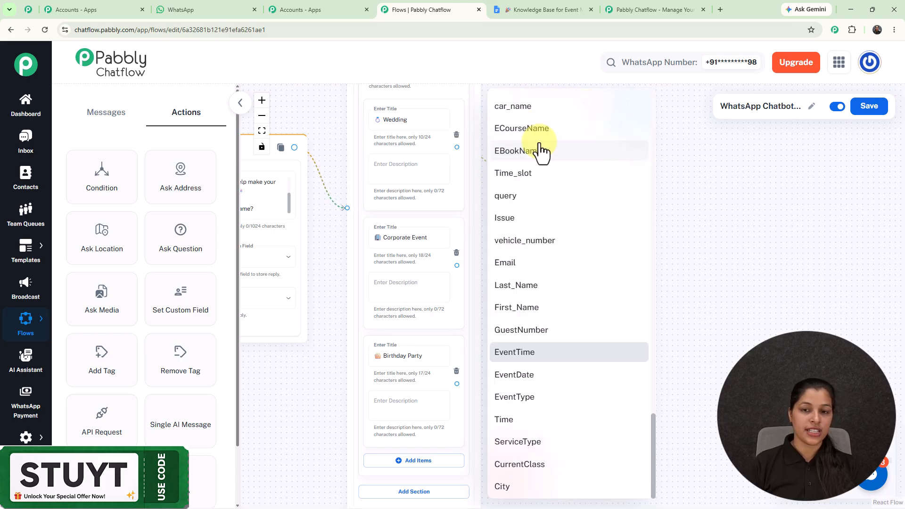
click(528, 399)
double_click(391, 120)
key(ctrl+c)
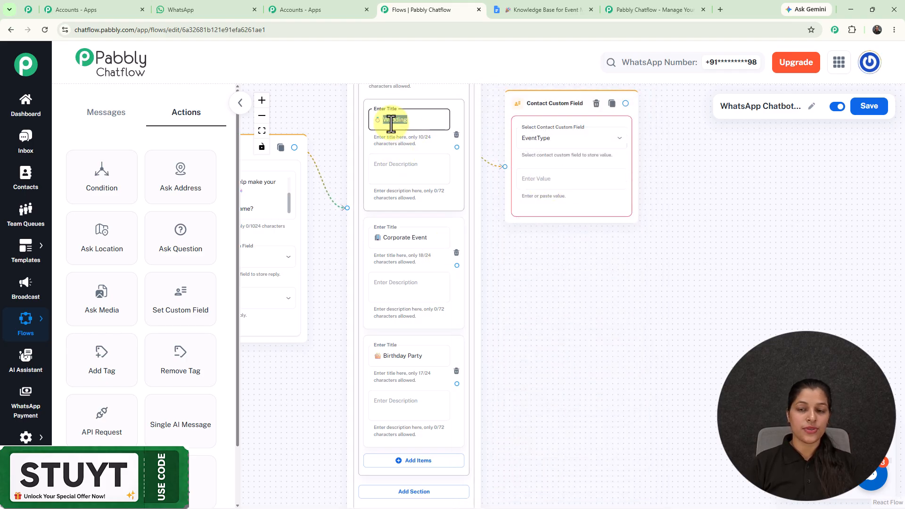
click(579, 179)
key(ctrl+v)
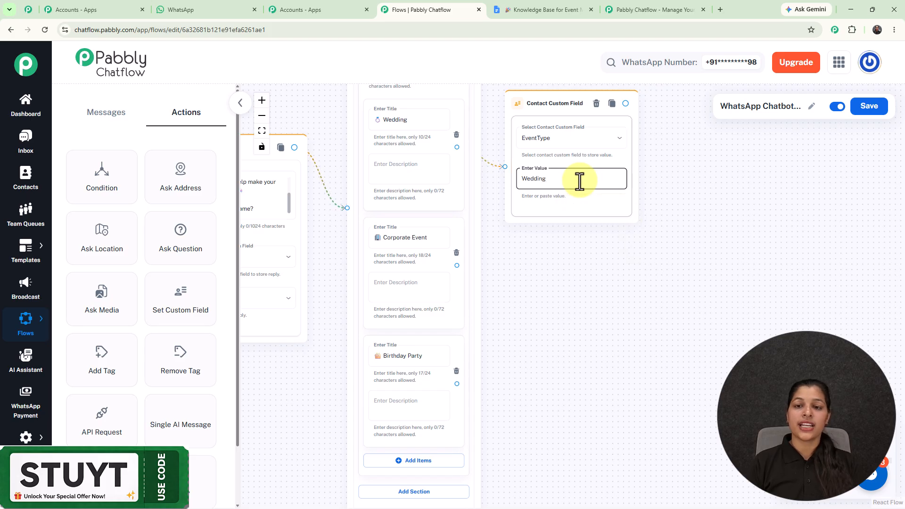
- Connect the Birthday Party list item to its own EventType custom field node
scroll(579, 179, down, 1)
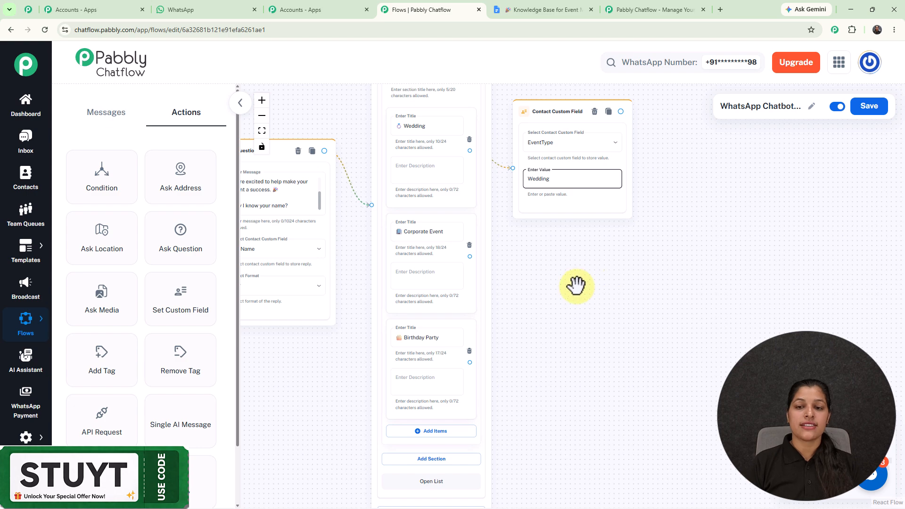
scroll(575, 285, down, 3)
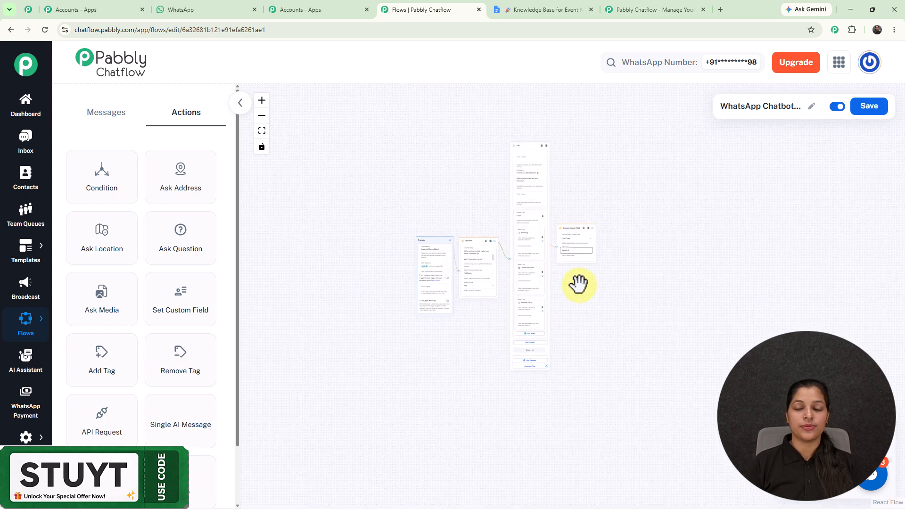
scroll(521, 305, up, 4)
drag(508, 352, 540, 445)
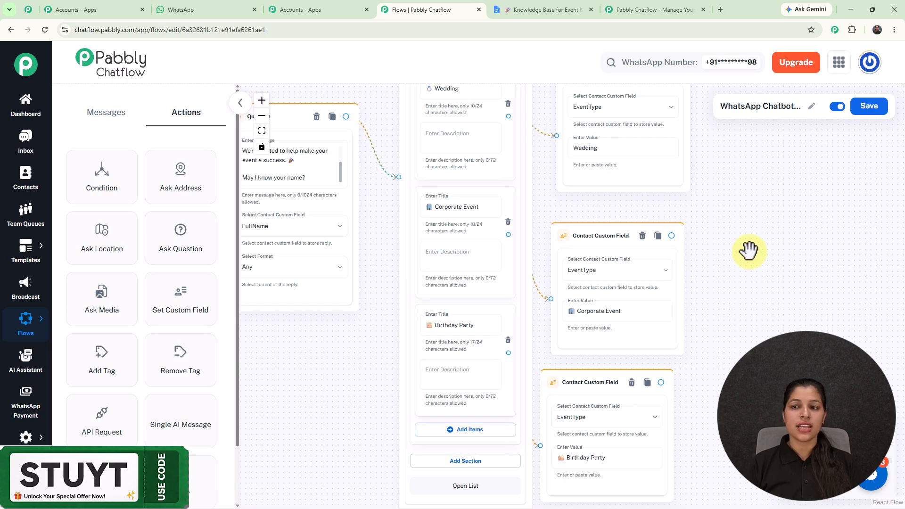
- Connect the Birthday Party custom field node to the "When is your event scheduled?" Question node
scroll(747, 252, down, 2)
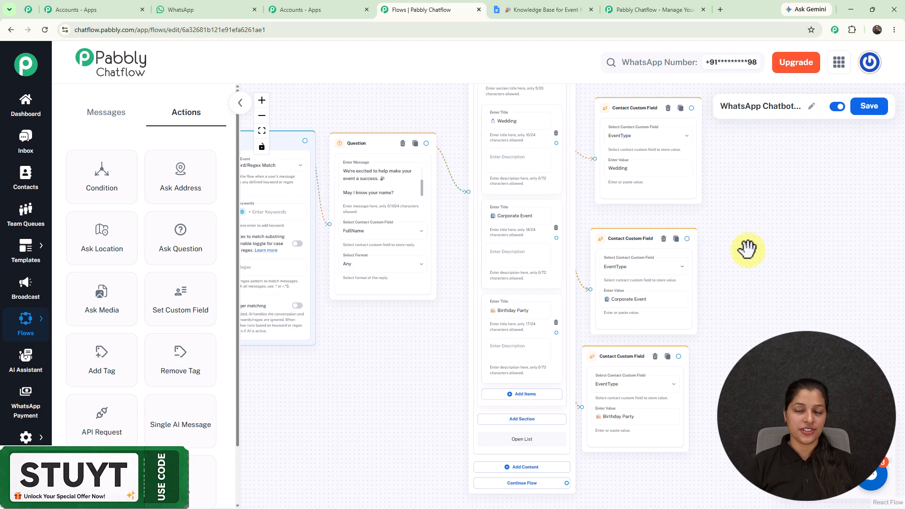
drag(746, 250, 491, 348)
scroll(491, 349, up, 1)
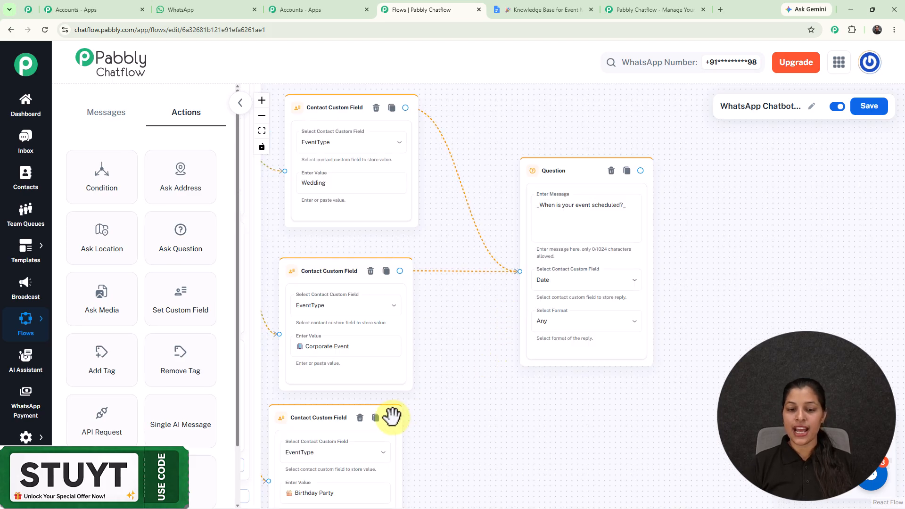
drag(492, 317, 521, 272)
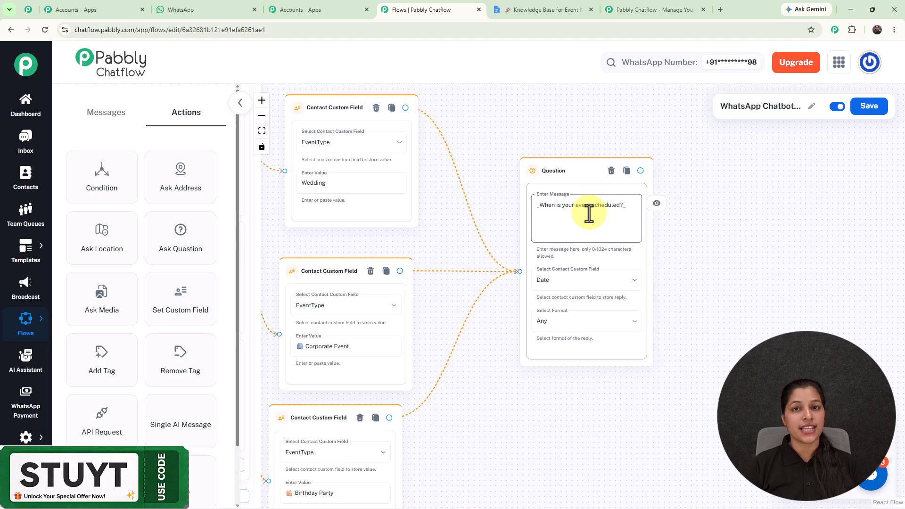
- Extend a connection from the event date Question node's output and add a Text Button message there
drag(639, 170, 722, 238)
click(750, 258)
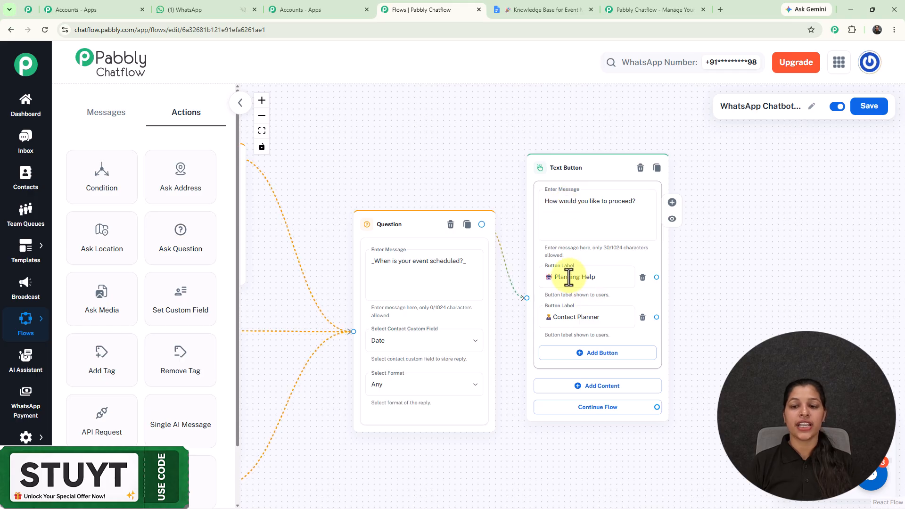
click(591, 272)
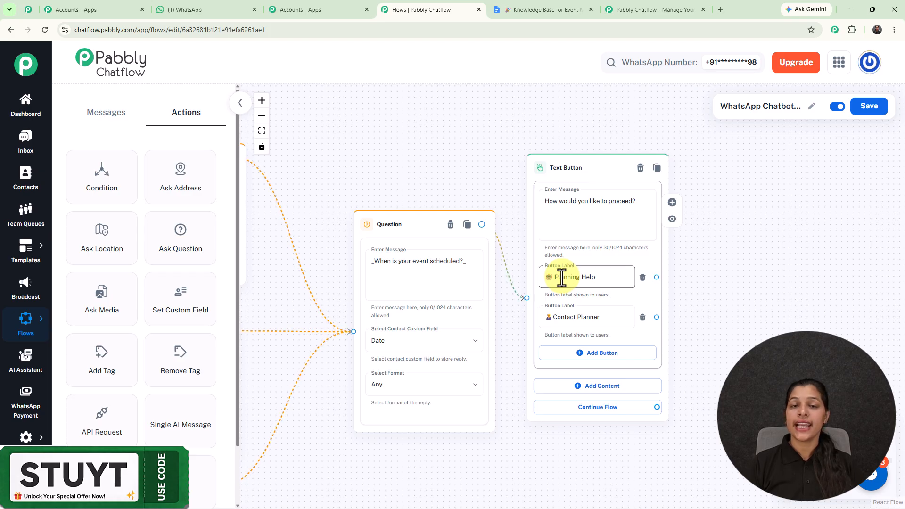
- Place an Assign AI Assistant action beside the Text Button node and connect the Planning Help button to it
scroll(561, 277, down, 2)
scroll(561, 277, down, 2)
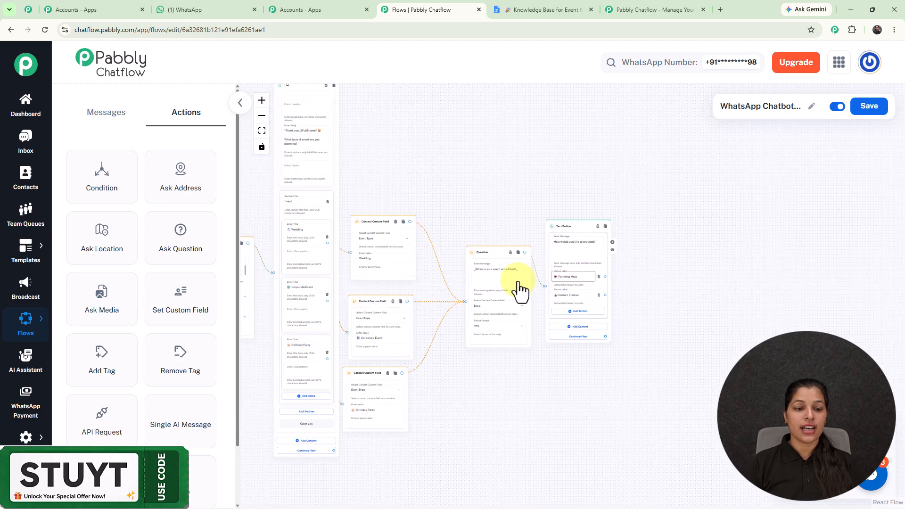
drag(102, 476, 599, 191)
scroll(663, 252, up, 3)
drag(537, 295, 562, 244)
- Assign the Event Management AI Assistant and make it start with the Welcome Message "How may I help you?"
click(604, 217)
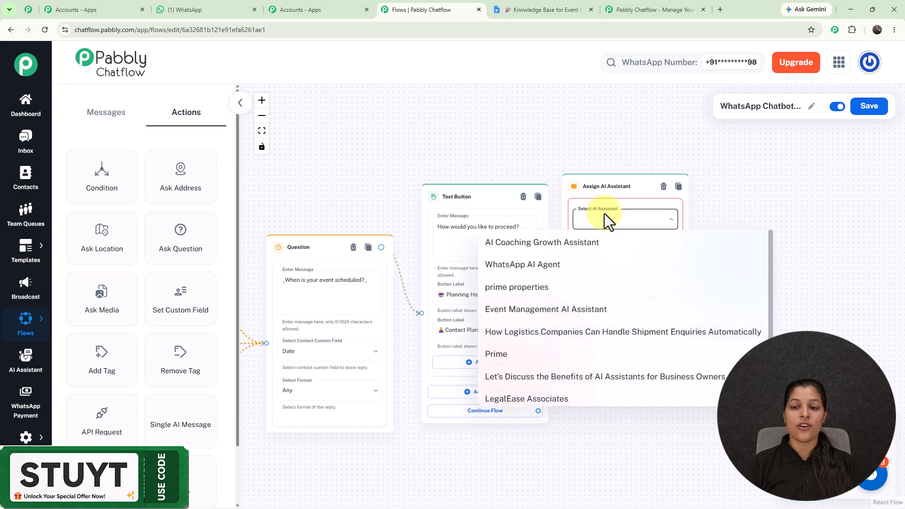
click(577, 311)
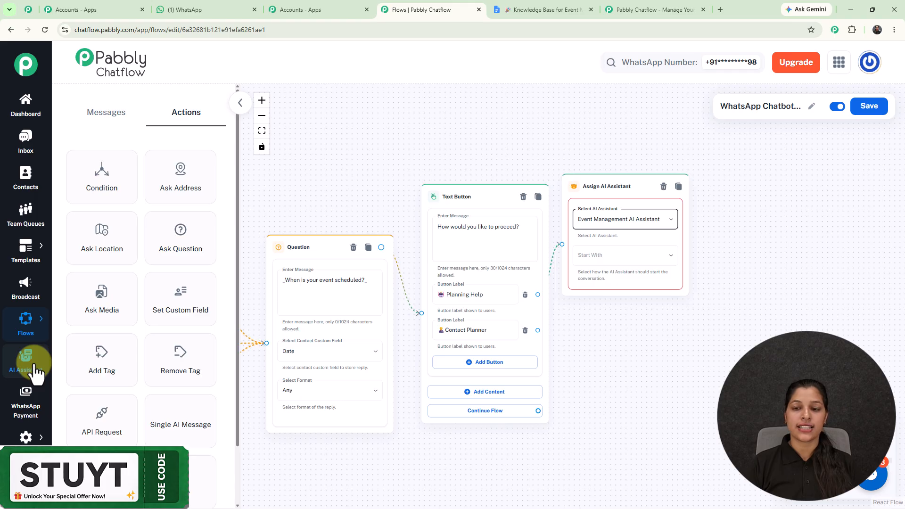
click(602, 257)
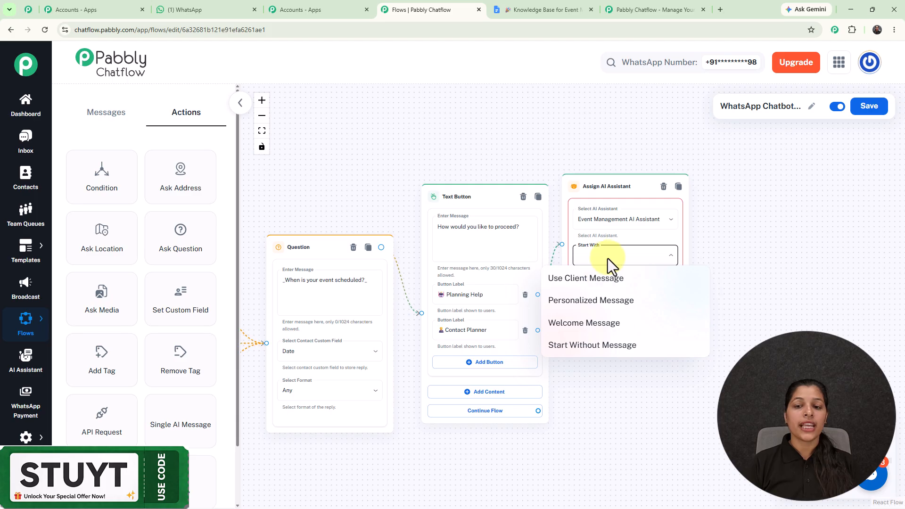
click(576, 325)
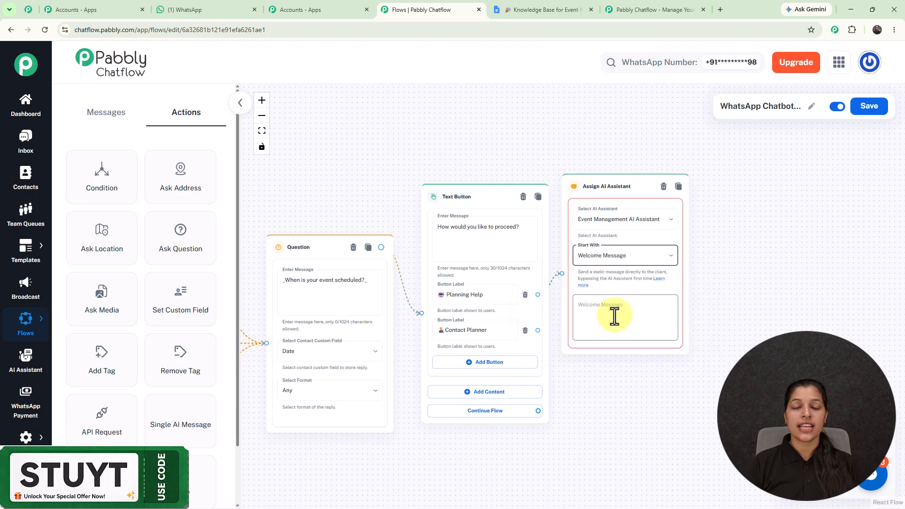
click(629, 312)
text(How may I help you)
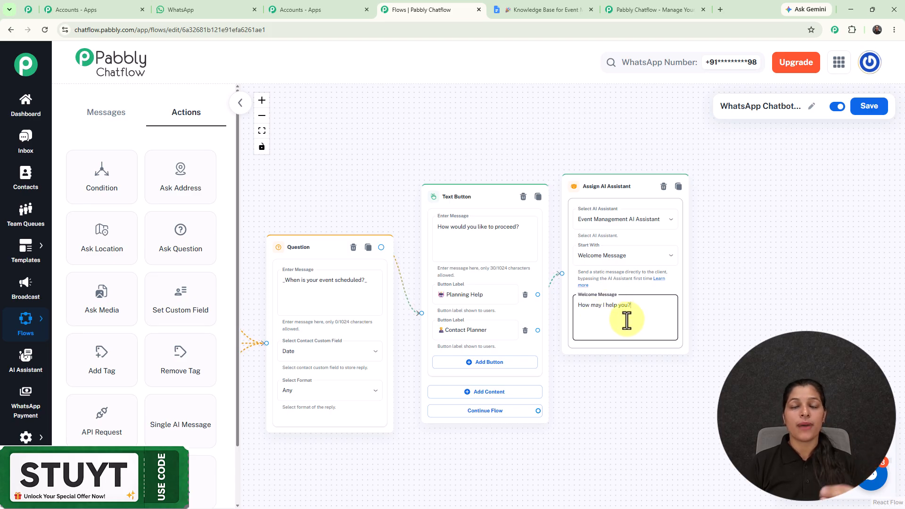
- Extend a connection from the Contact Planner button and add another Text Button message there
scroll(628, 286, down, 3)
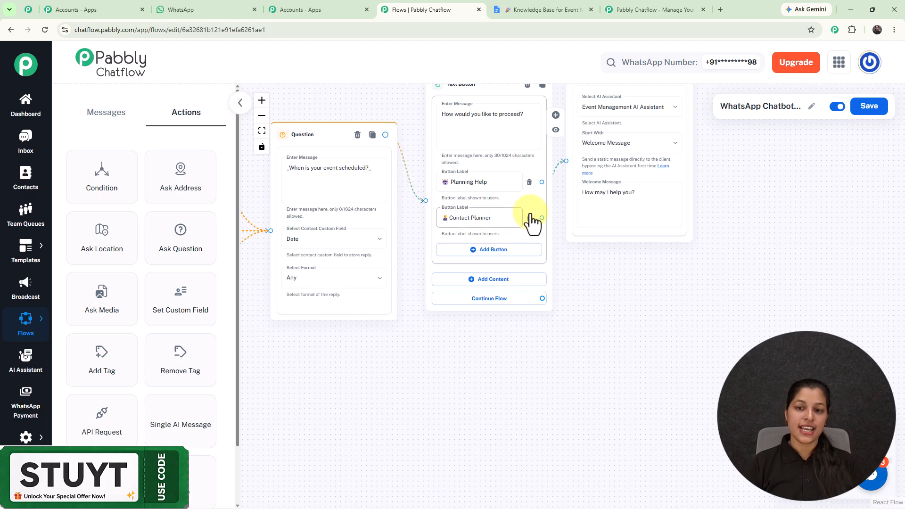
drag(628, 295, 629, 302)
click(630, 313)
- Bring the whole chatbot flow into view and save it
scroll(386, 258, down, 5)
scroll(386, 258, up, 5)
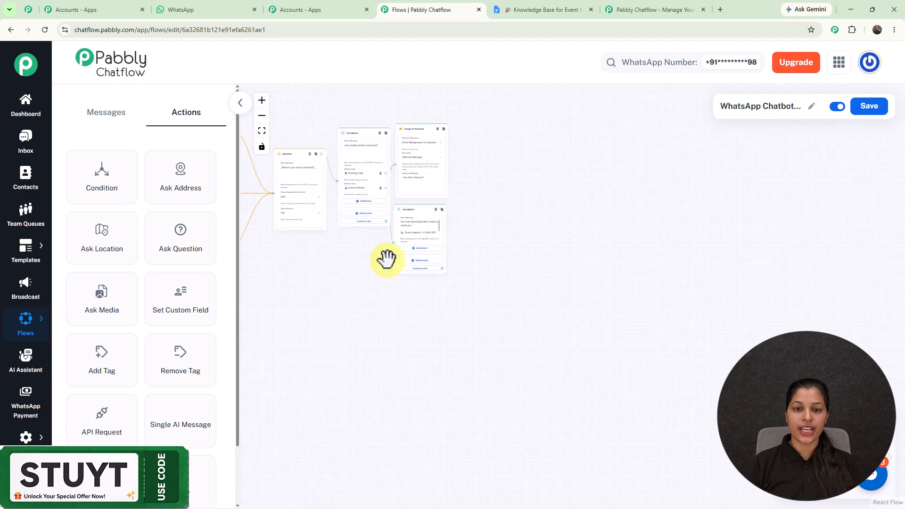
drag(387, 259, 608, 297)
scroll(530, 266, down, 5)
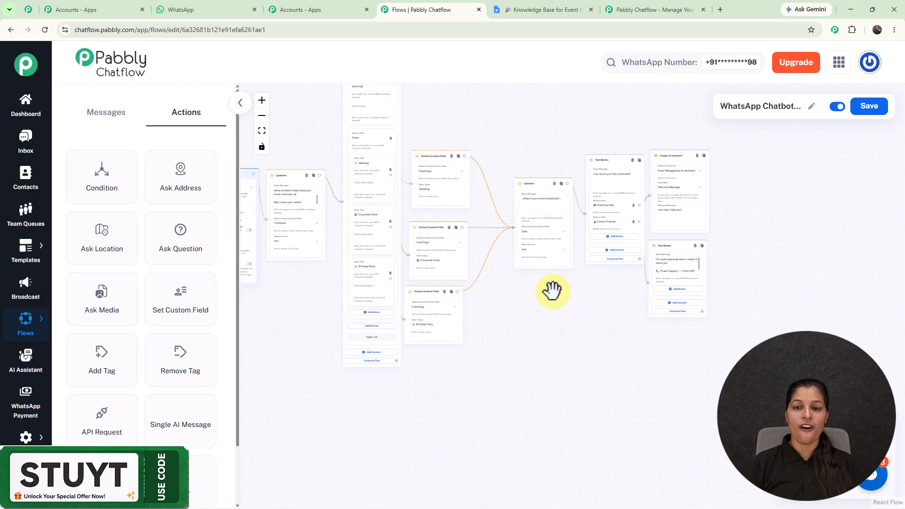
drag(551, 289, 617, 308)
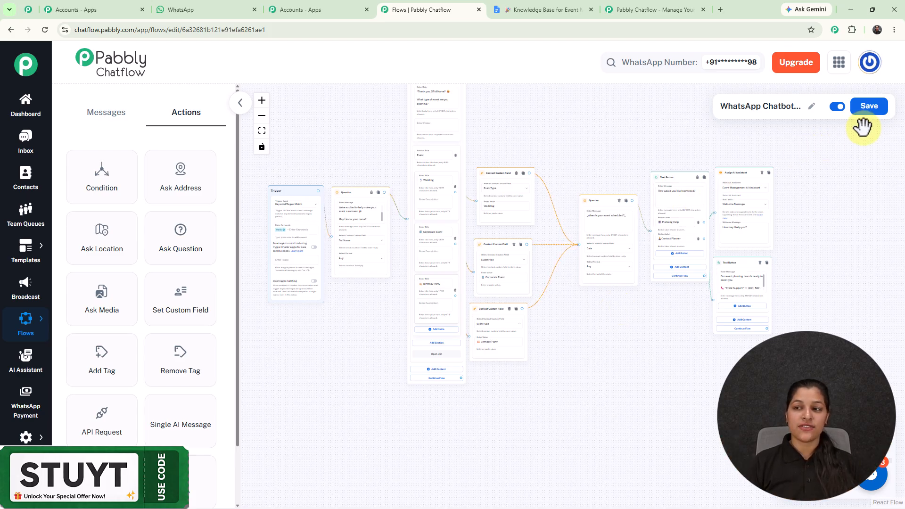
click(871, 108)
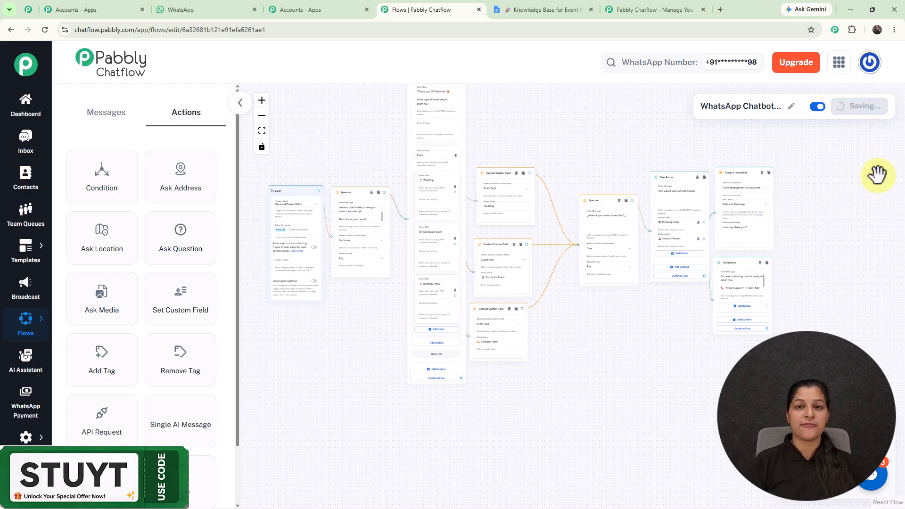